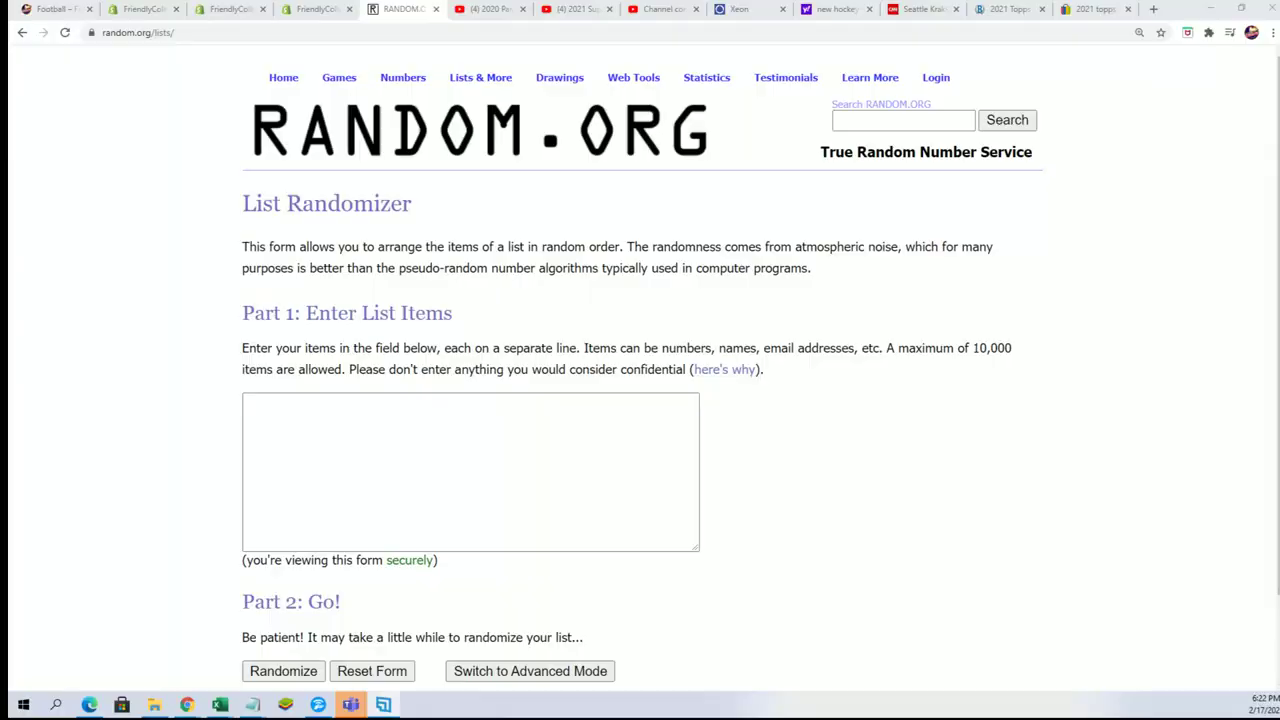
# Step: Switch to the Notepad list and highlight the break ID in its heading
pyautogui.hotkey('alt', 'Tab')
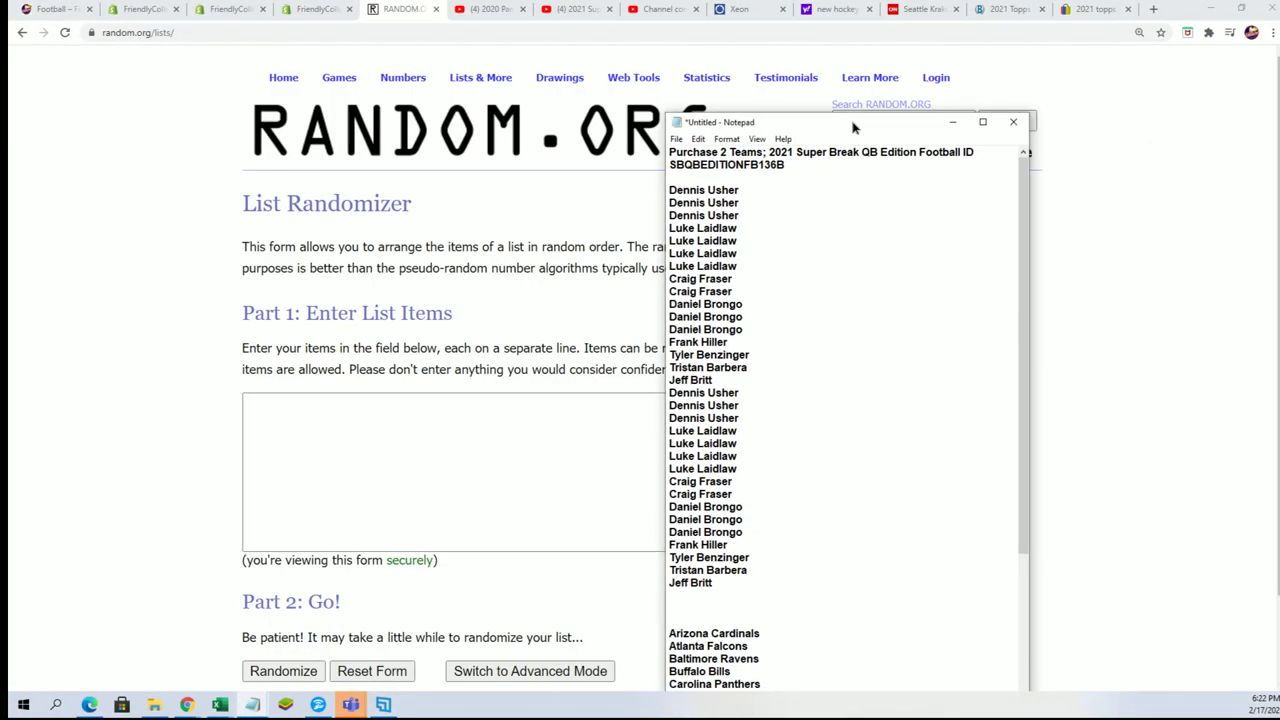
pyautogui.moveTo(851, 122); pyautogui.dragTo(876, 98)
pyautogui.moveTo(770, 137); pyautogui.dragTo(659, 138)
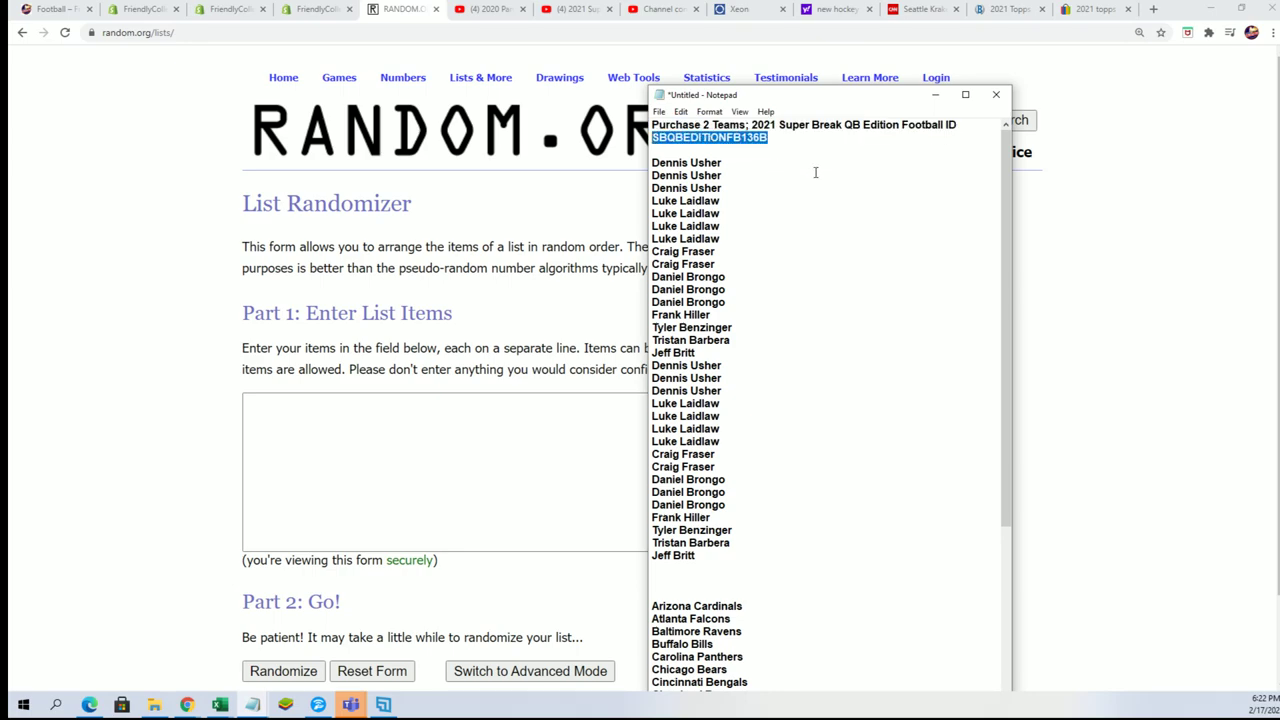
pyautogui.moveTo(775, 140); pyautogui.dragTo(652, 138)
# Step: Copy the whole block of participant names from Notepad into the List Randomizer's items field
pyautogui.moveTo(696, 556); pyautogui.dragTo(652, 162)
pyautogui.rightClick(664, 196)
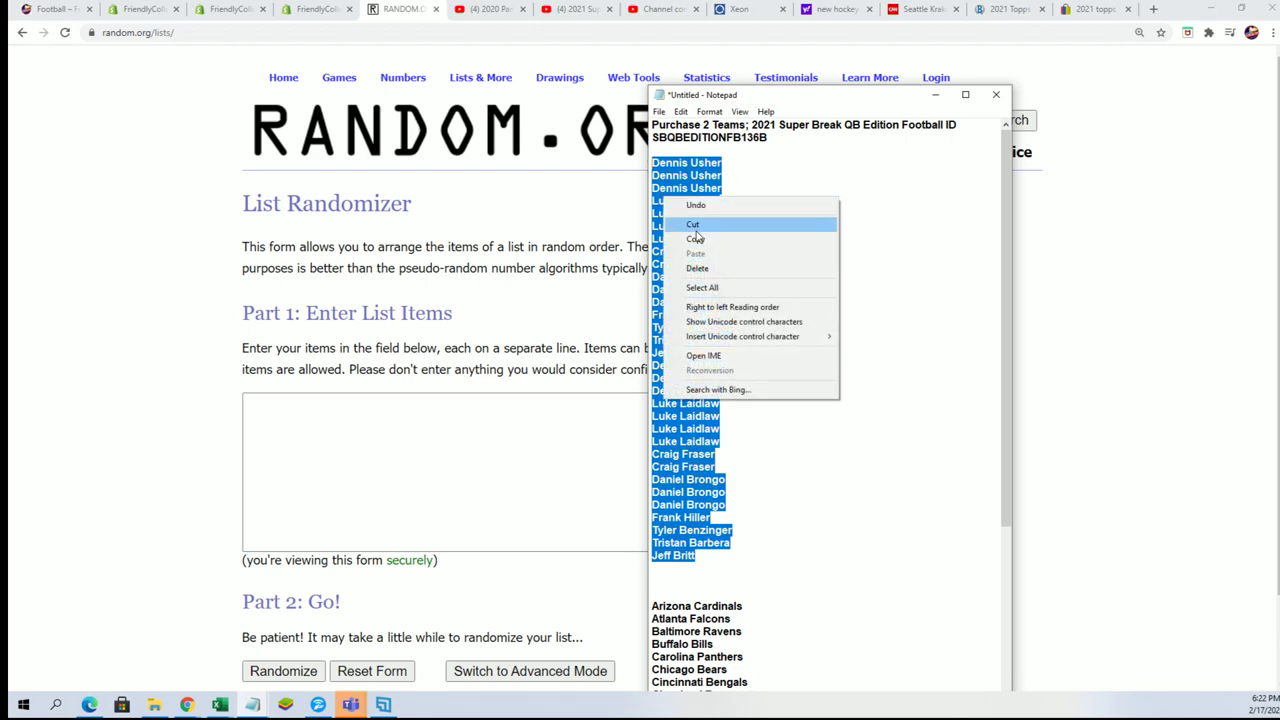
pyautogui.click(831, 247)
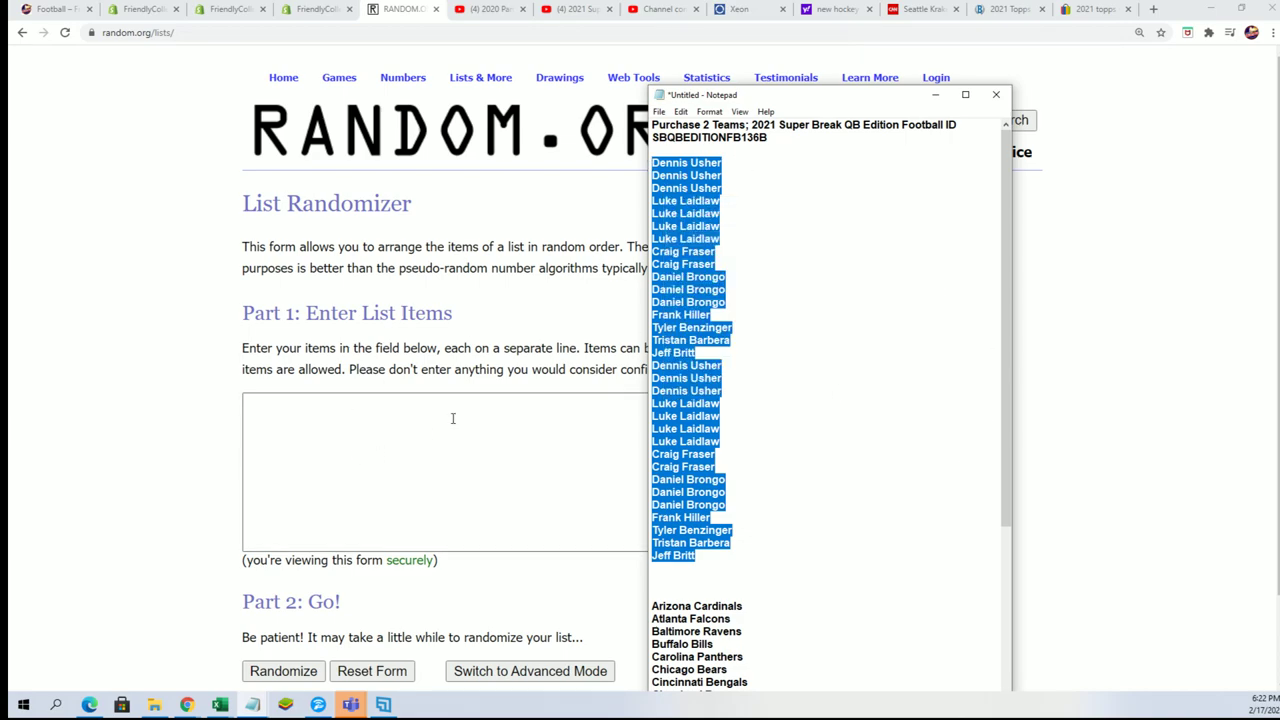
pyautogui.click(252, 402)
pyautogui.rightClick(252, 402)
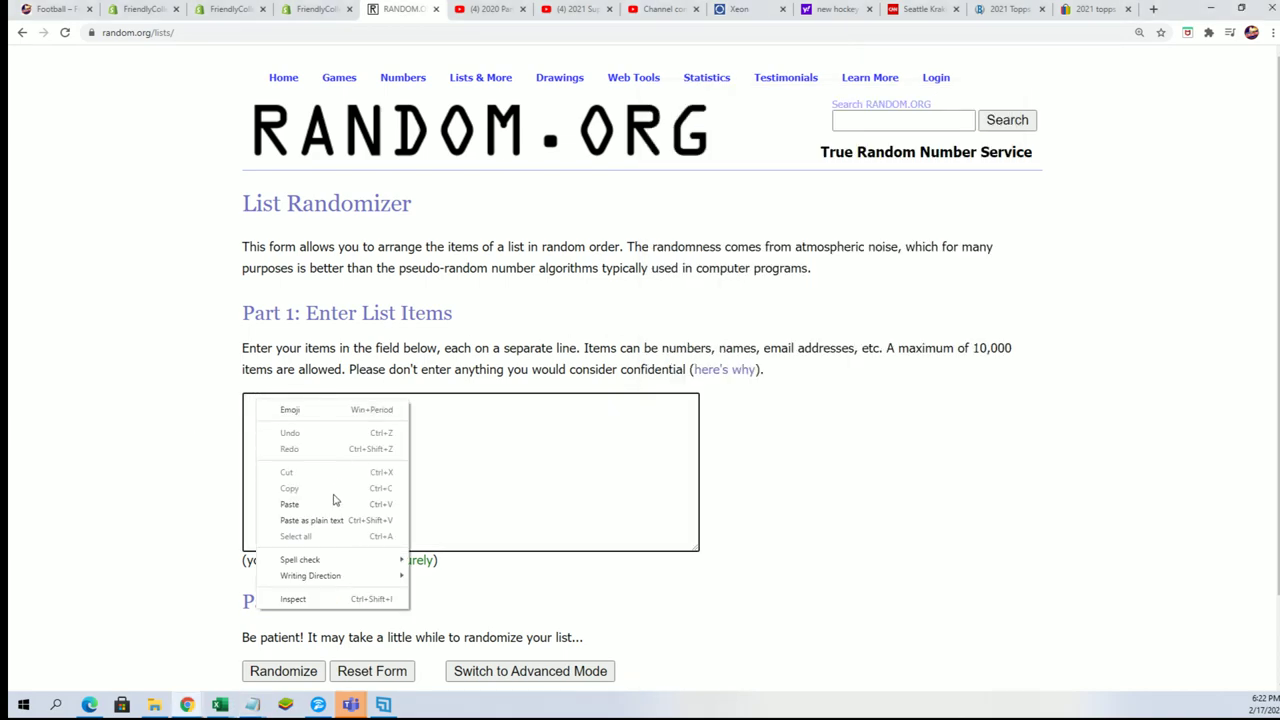
pyautogui.click(308, 498)
# Step: Randomize the list of participant names seven times
pyautogui.scroll(-1, 647, 476)
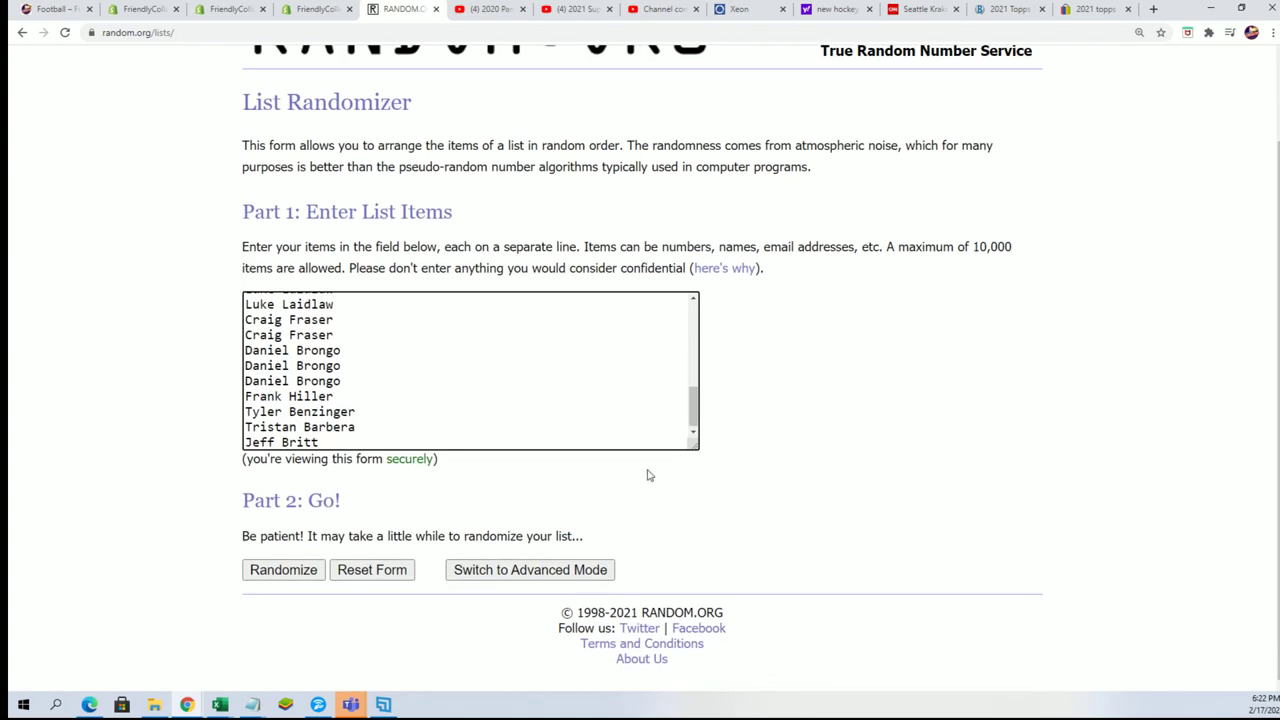
pyautogui.click(288, 574)
pyautogui.scroll(-3, 330, 290)
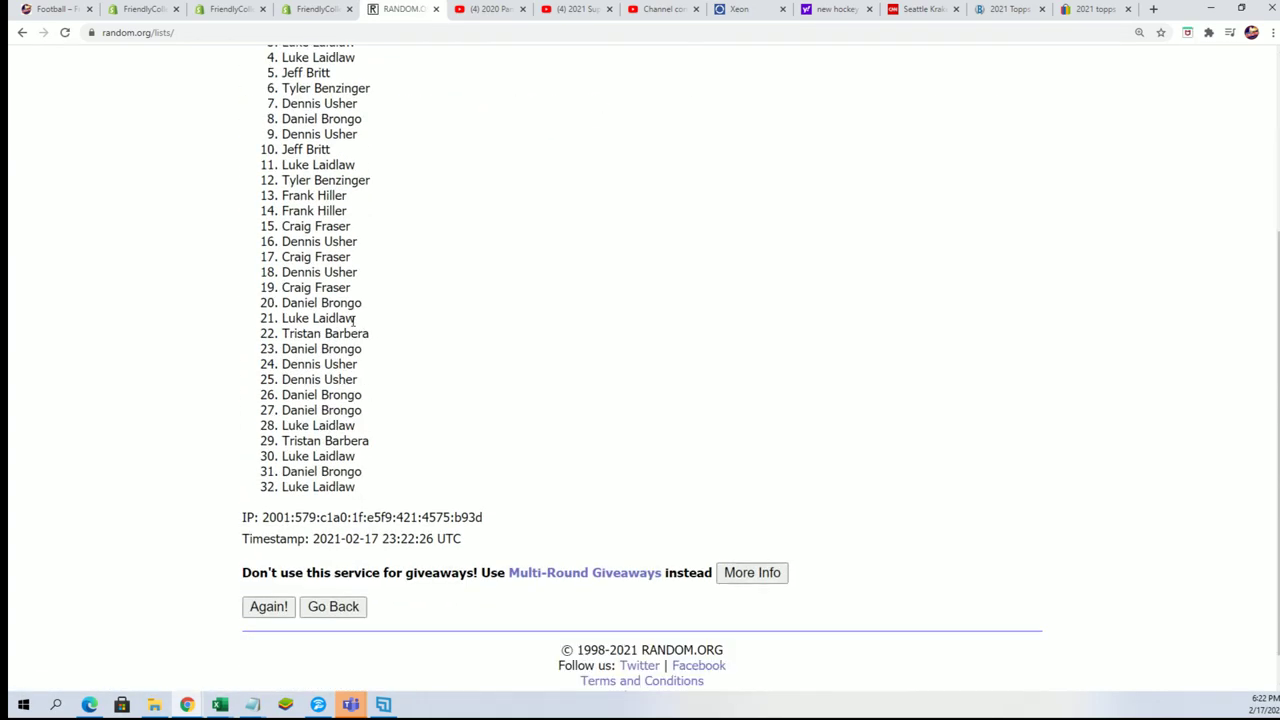
pyautogui.click(265, 569)
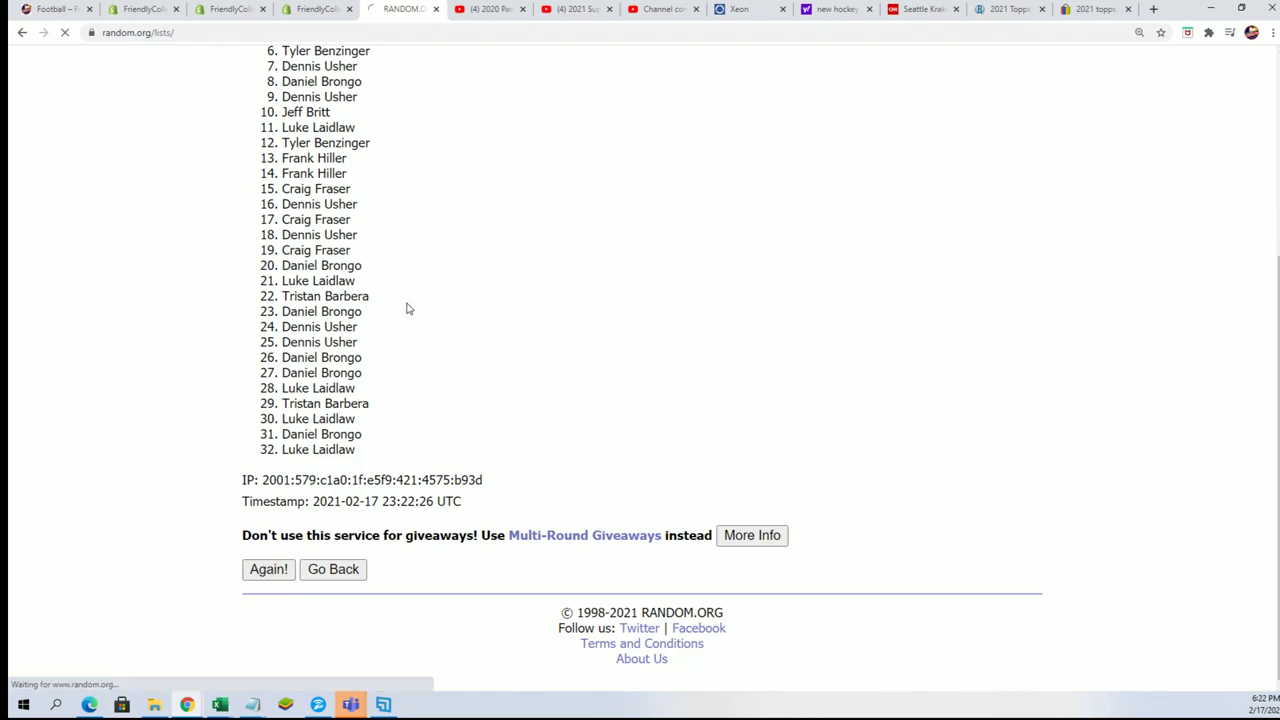
pyautogui.scroll(-3, 454, 394)
pyautogui.click(266, 570)
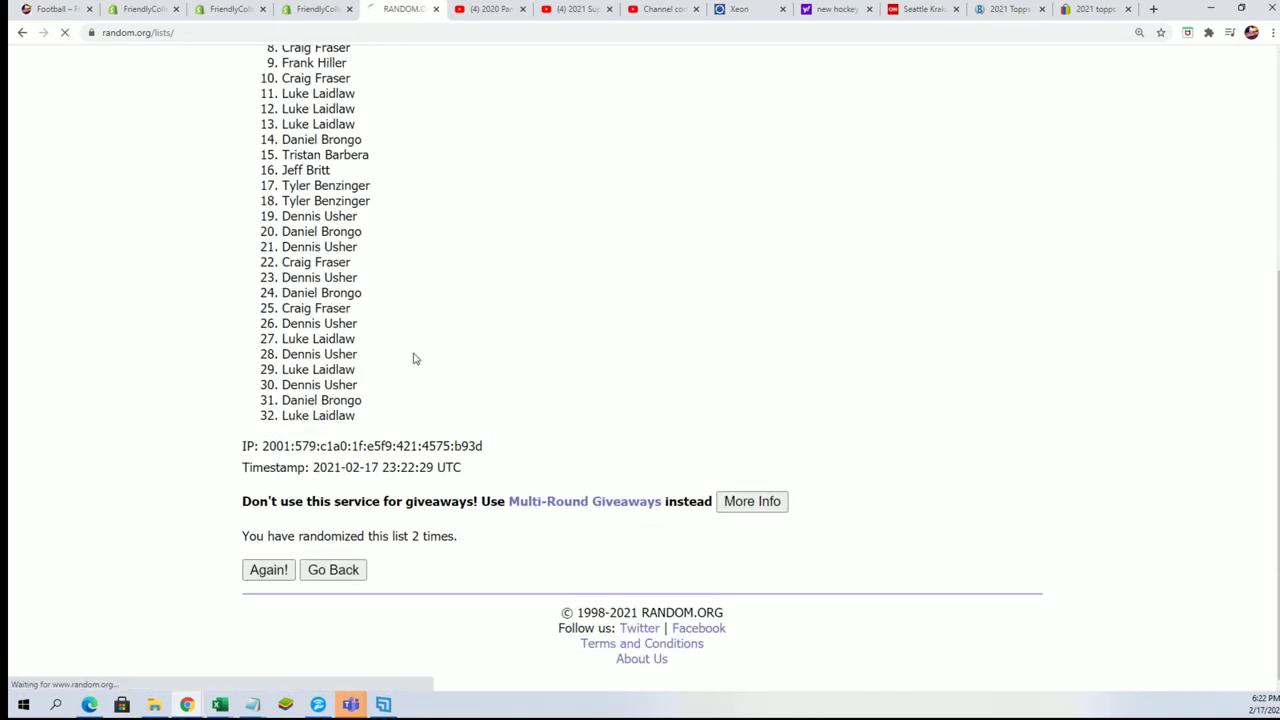
pyautogui.scroll(-3, 423, 380)
pyautogui.click(255, 571)
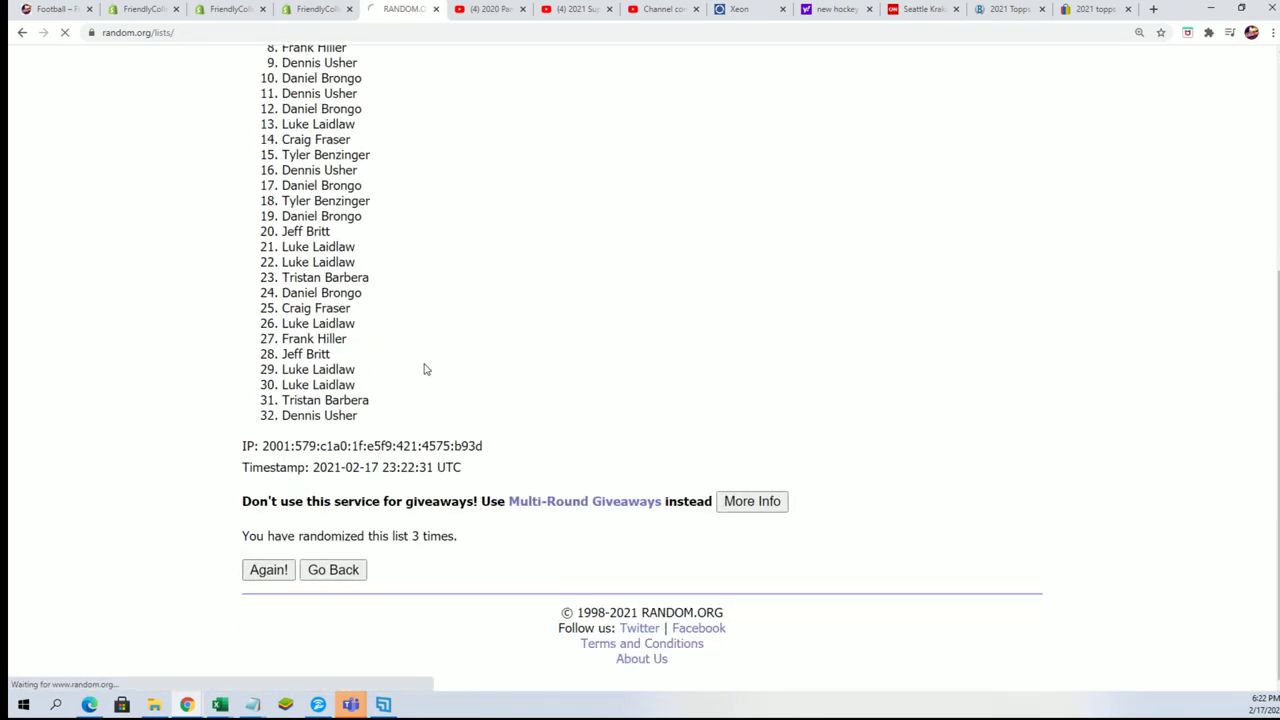
pyautogui.scroll(-3, 474, 480)
pyautogui.click(266, 570)
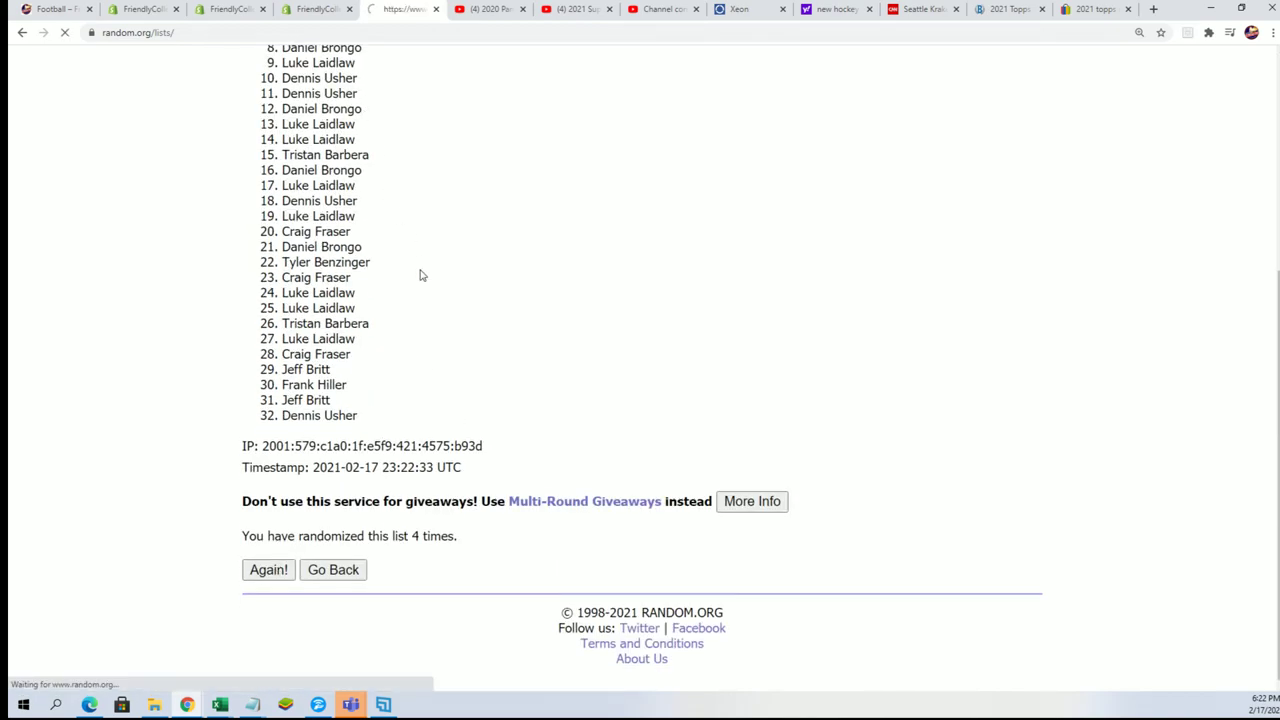
pyautogui.scroll(-3, 432, 477)
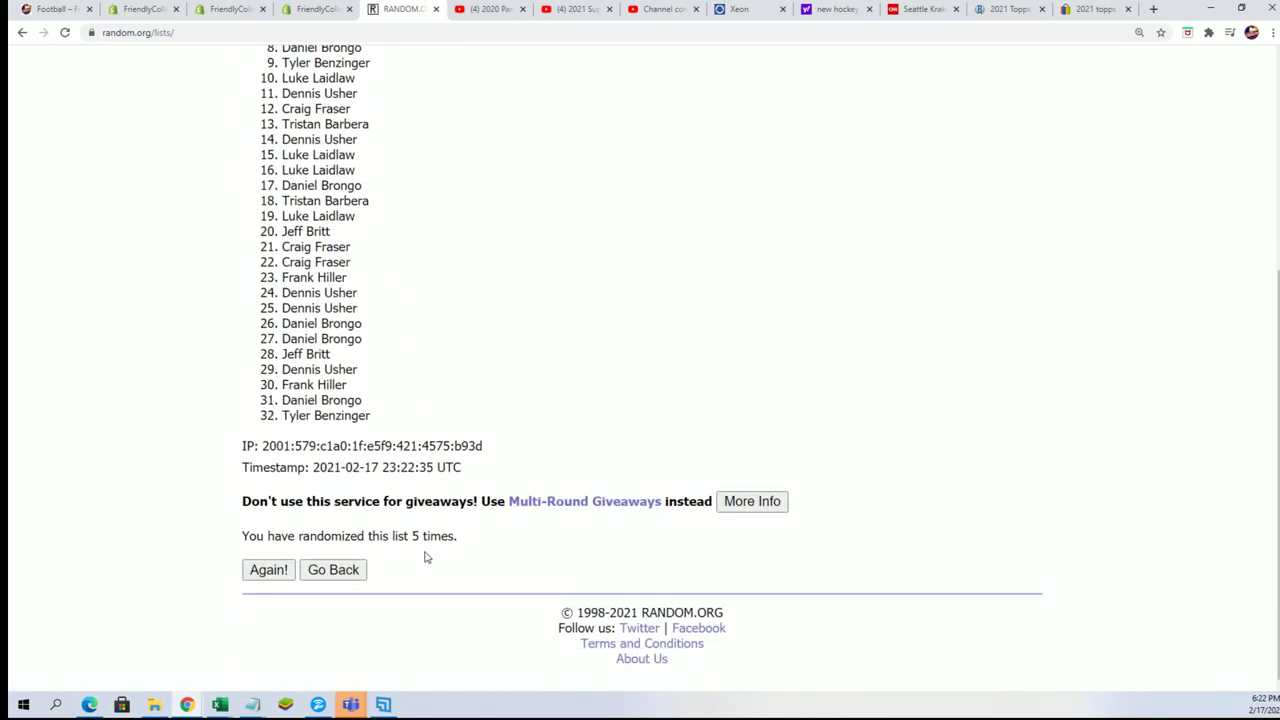
pyautogui.click(270, 568)
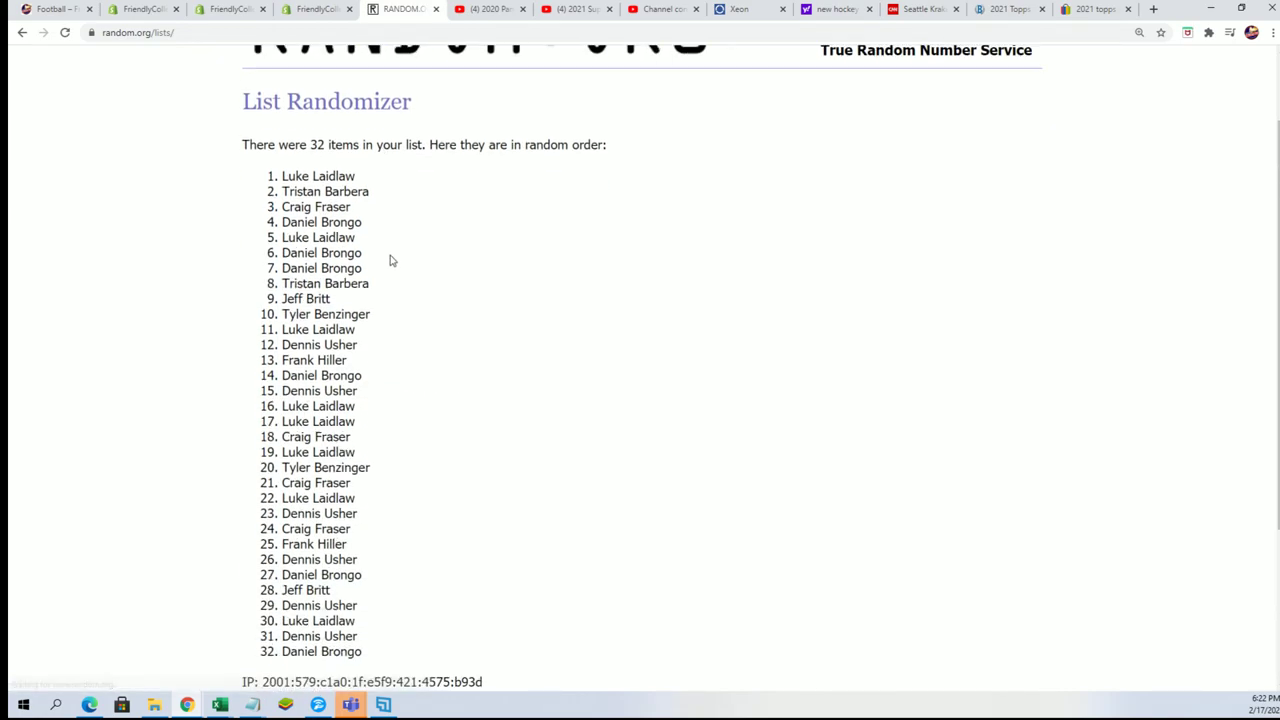
pyautogui.scroll(-3, 440, 470)
pyautogui.click(268, 574)
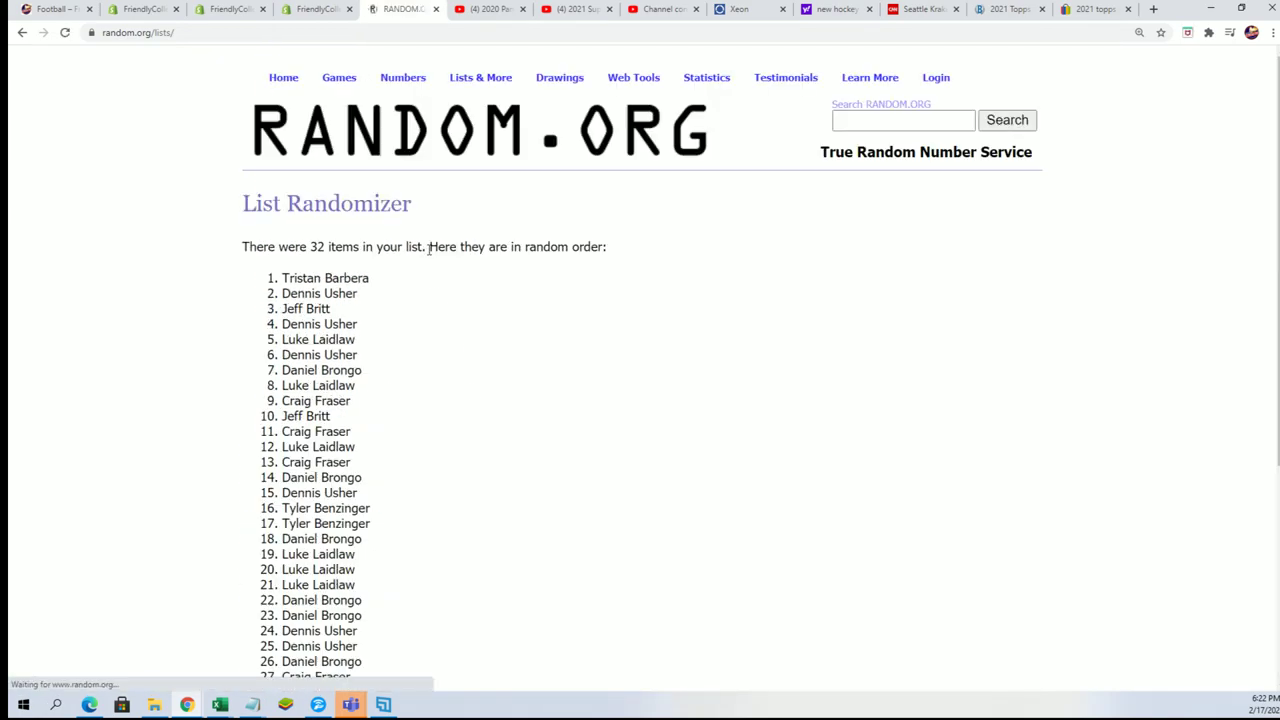
# Step: Copy all 32 names from the randomized results and check how many times the list was randomized
pyautogui.scroll(-2, 432, 250)
pyautogui.moveTo(282, 140); pyautogui.dragTo(374, 623)
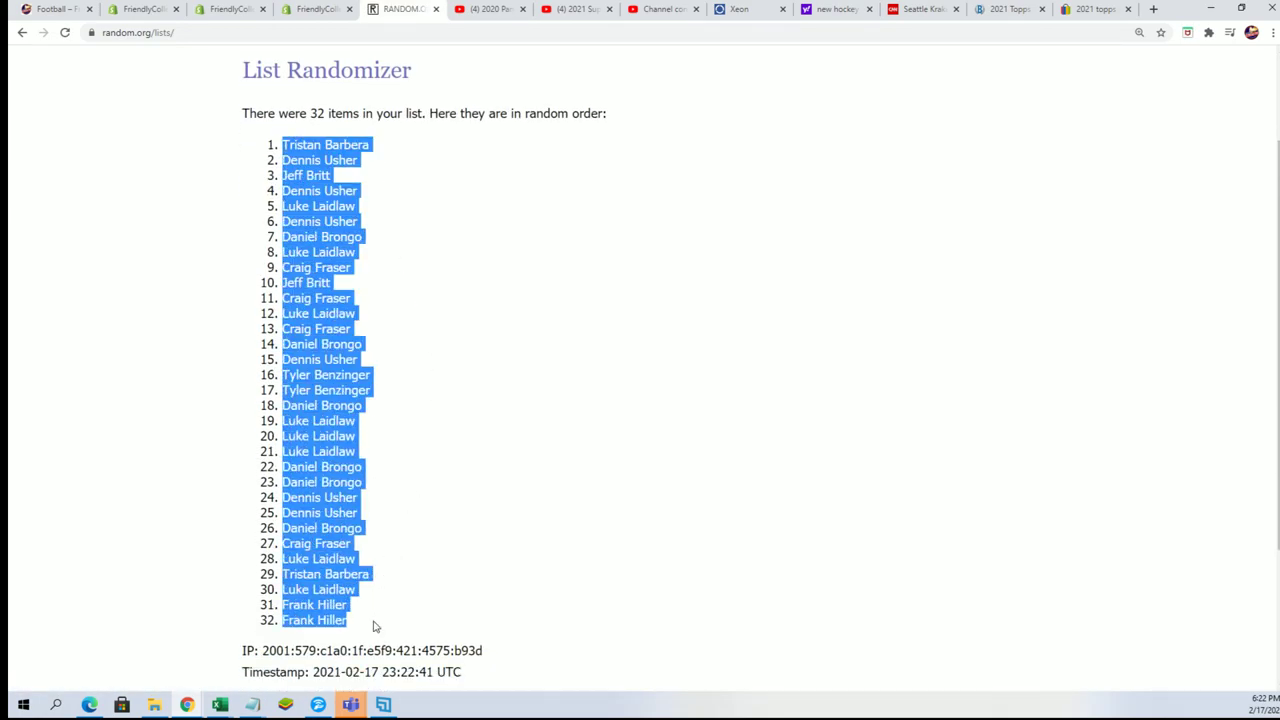
pyautogui.rightClick(314, 478)
pyautogui.click(340, 492)
pyautogui.scroll(-2, 560, 578)
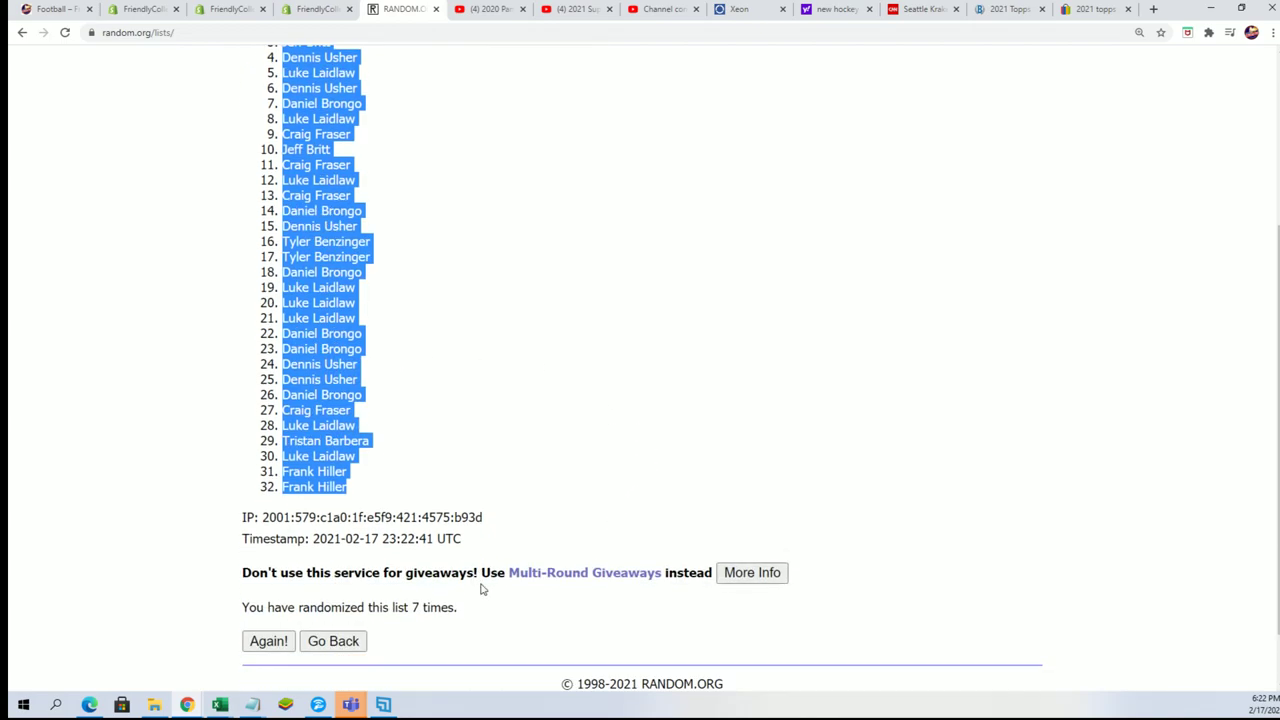
pyautogui.scroll(2, 700, 597)
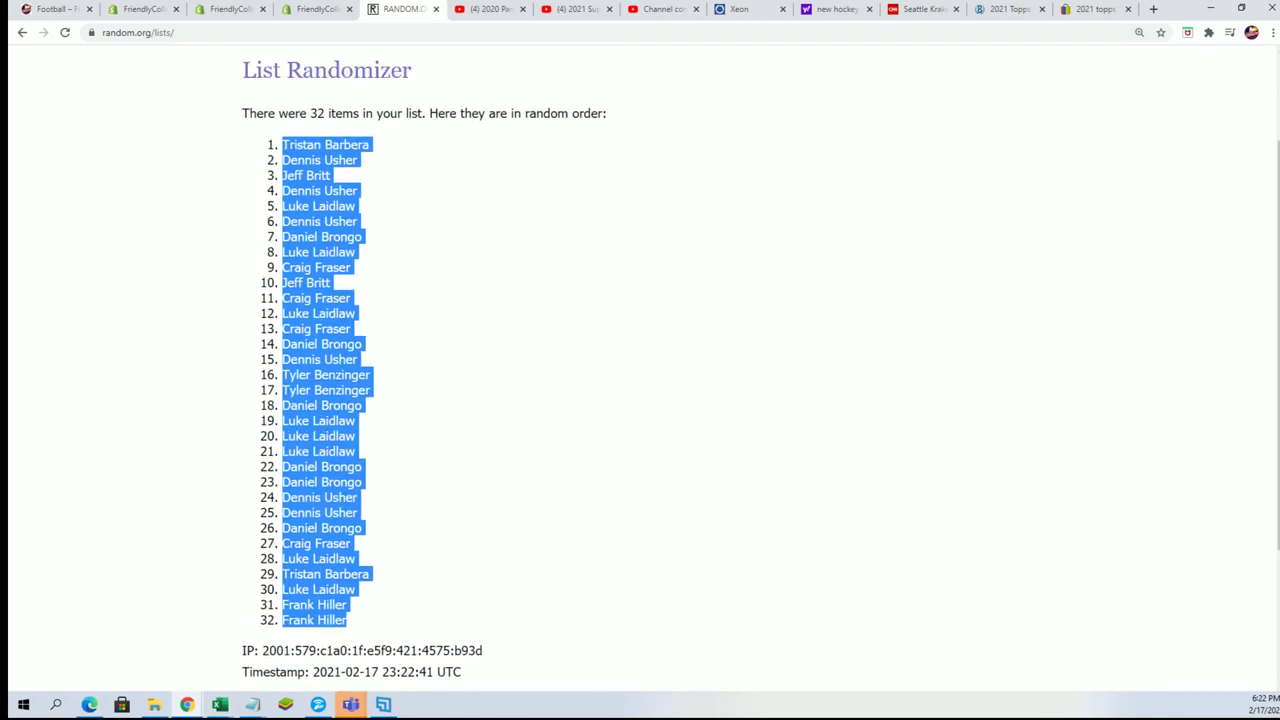
# Step: In the Alpha NFL Excel workbook, paste the names as text under OWNER NAMES from cell A2 and zoom the sheet to 120%
pyautogui.hotkey('alt', 'Tab')
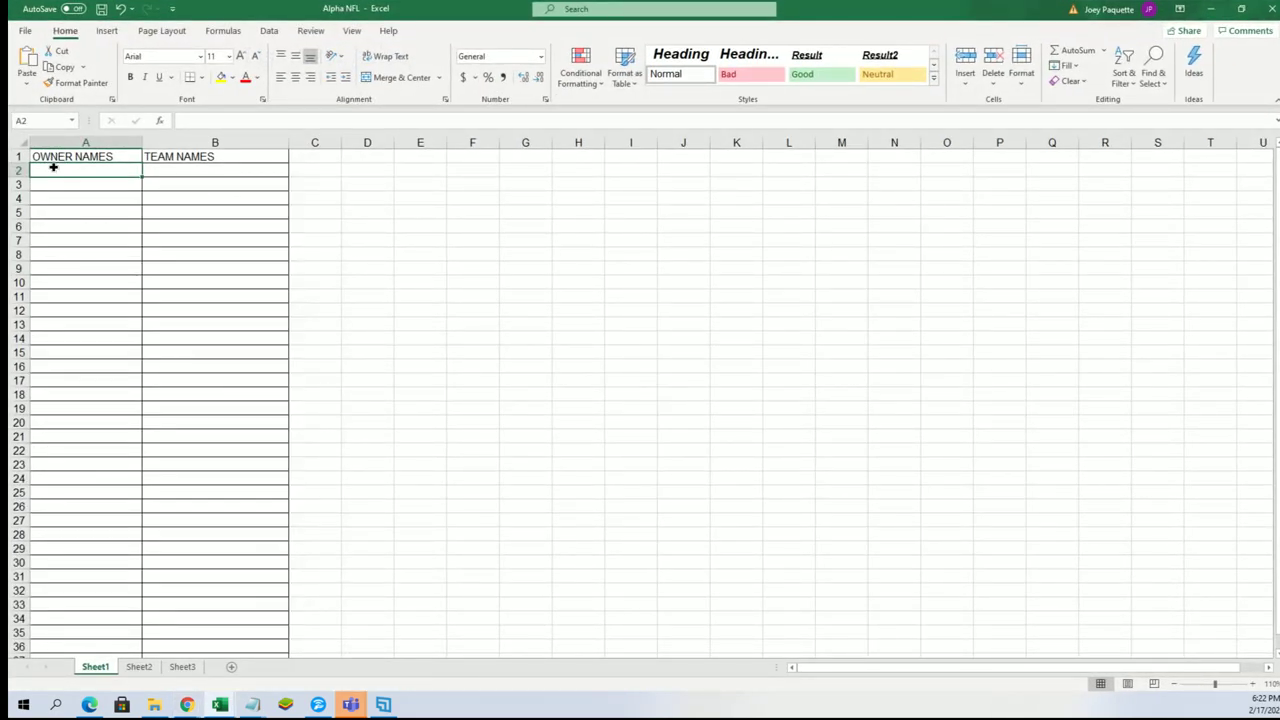
pyautogui.rightClick(55, 168)
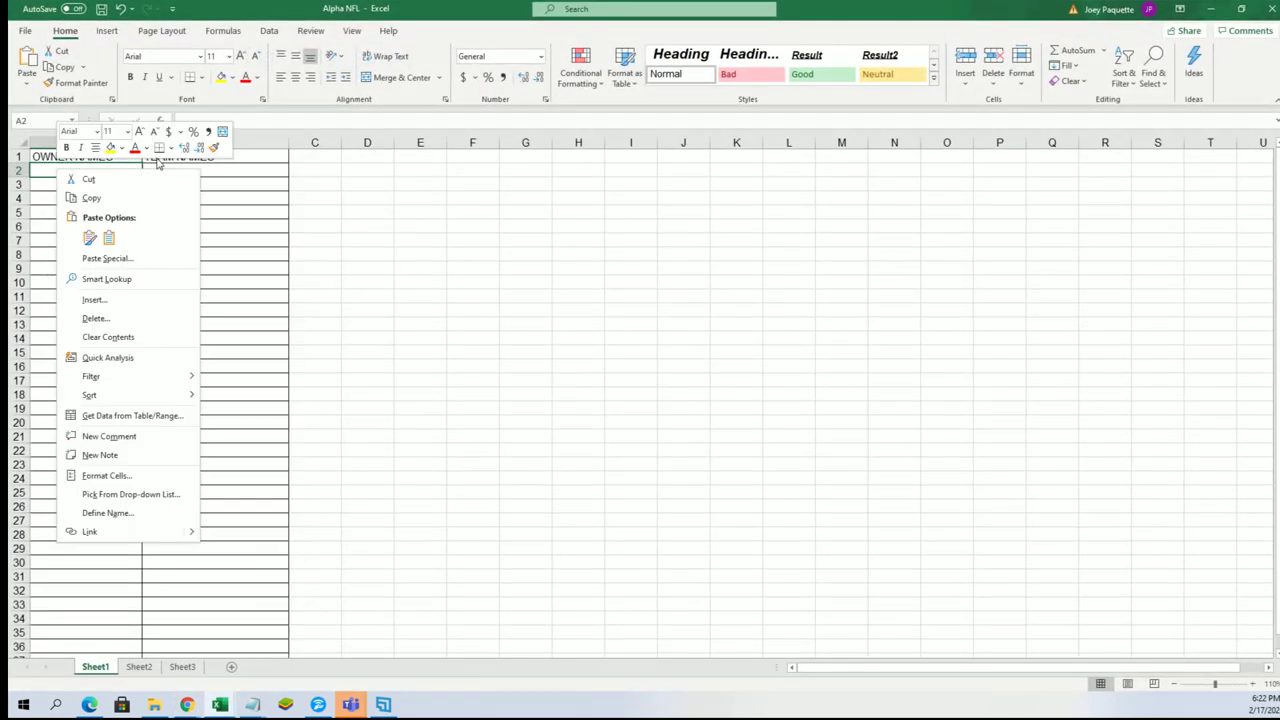
pyautogui.click(106, 258)
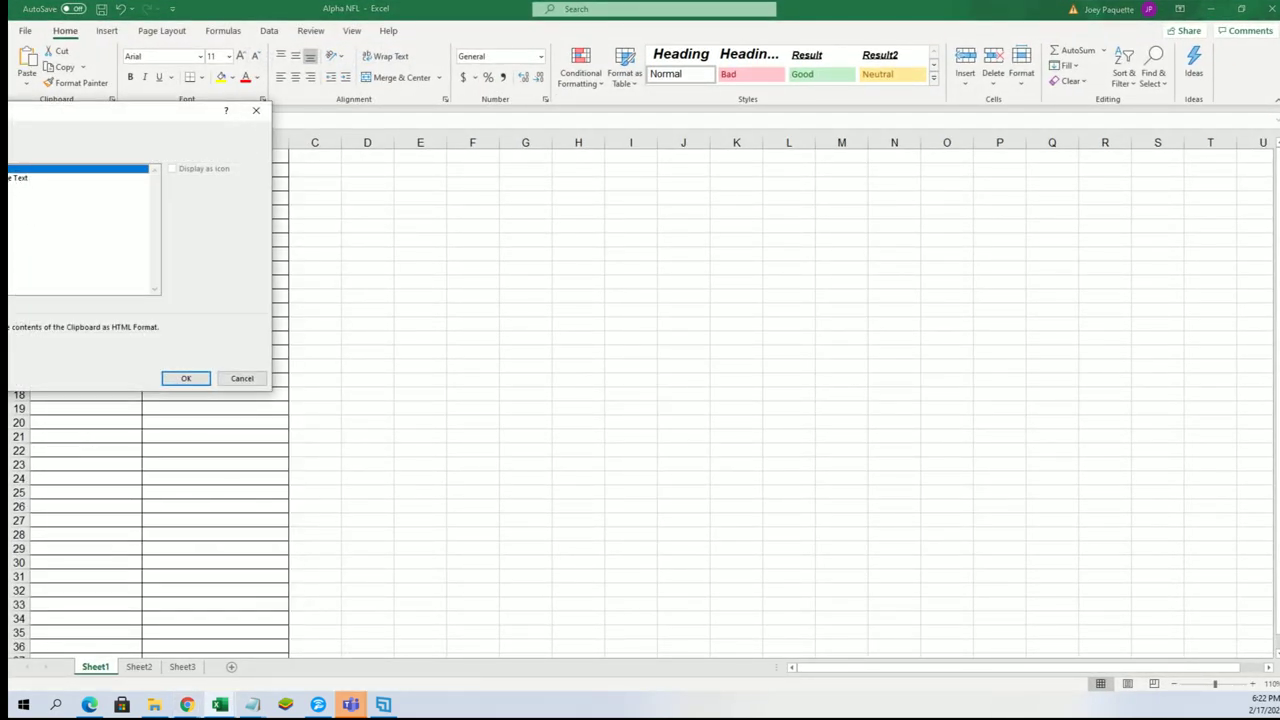
pyautogui.click(60, 181)
pyautogui.click(186, 378)
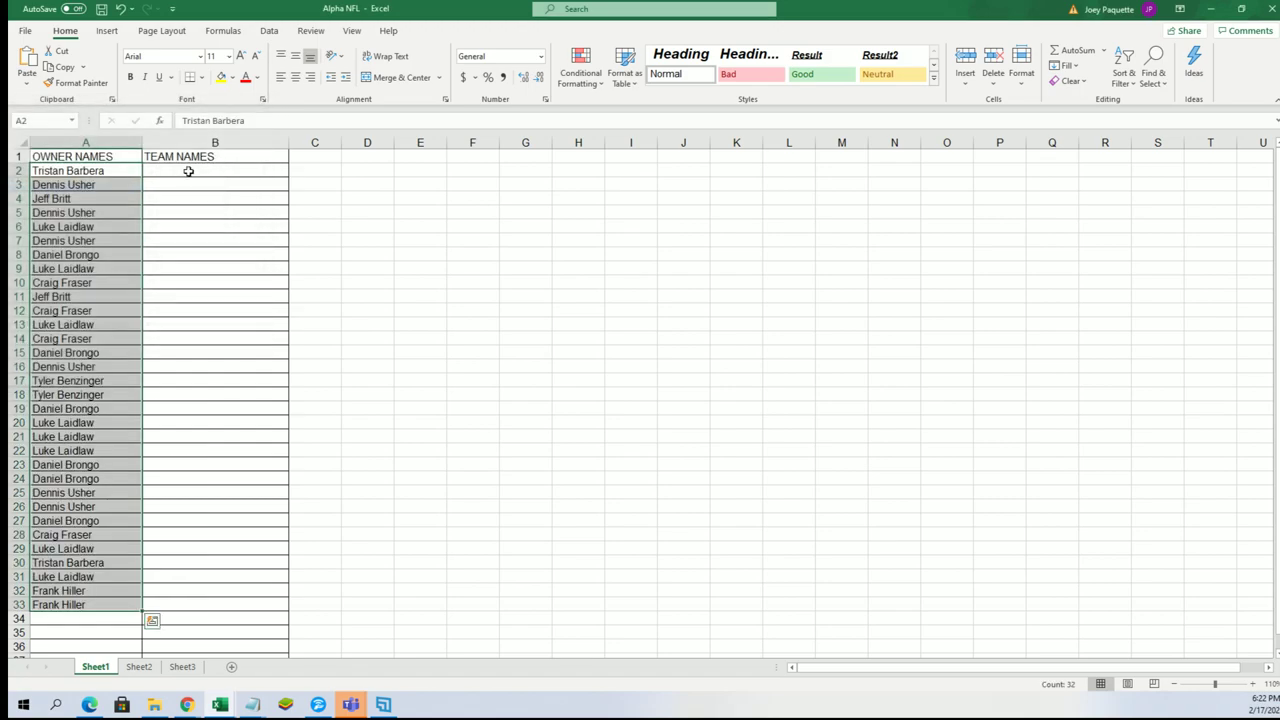
pyautogui.click(188, 171)
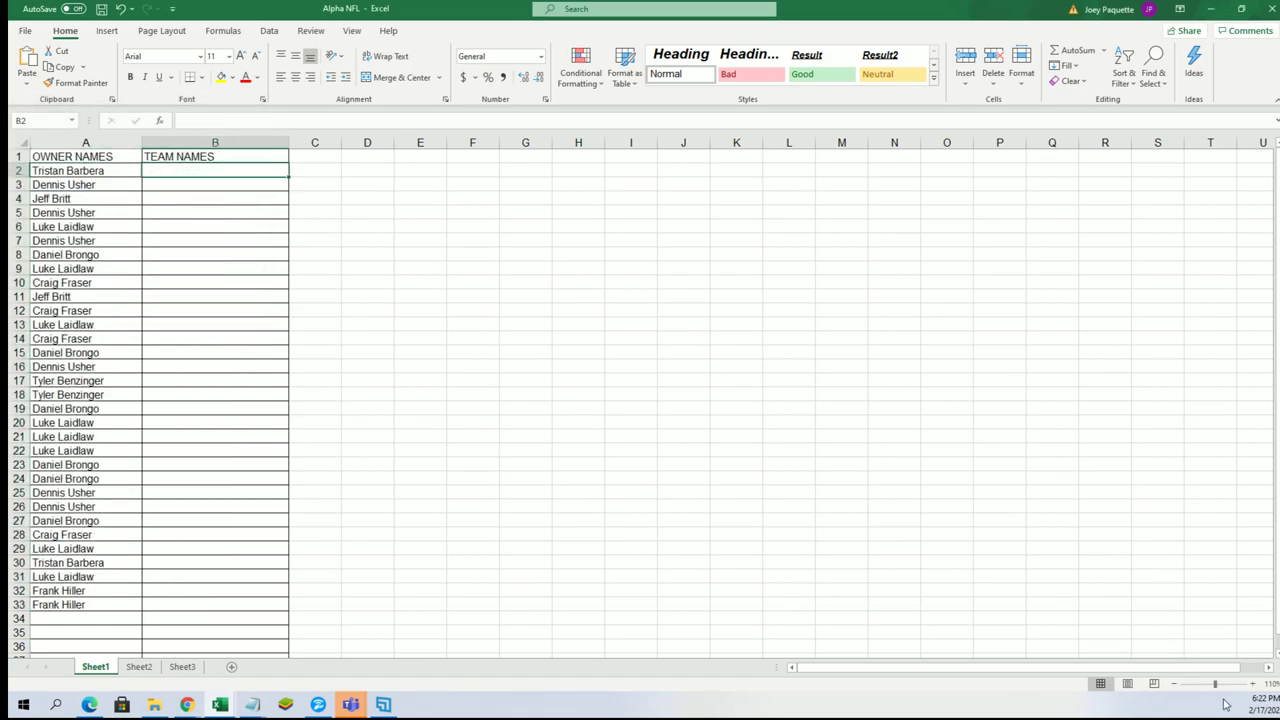
pyautogui.click(1252, 684)
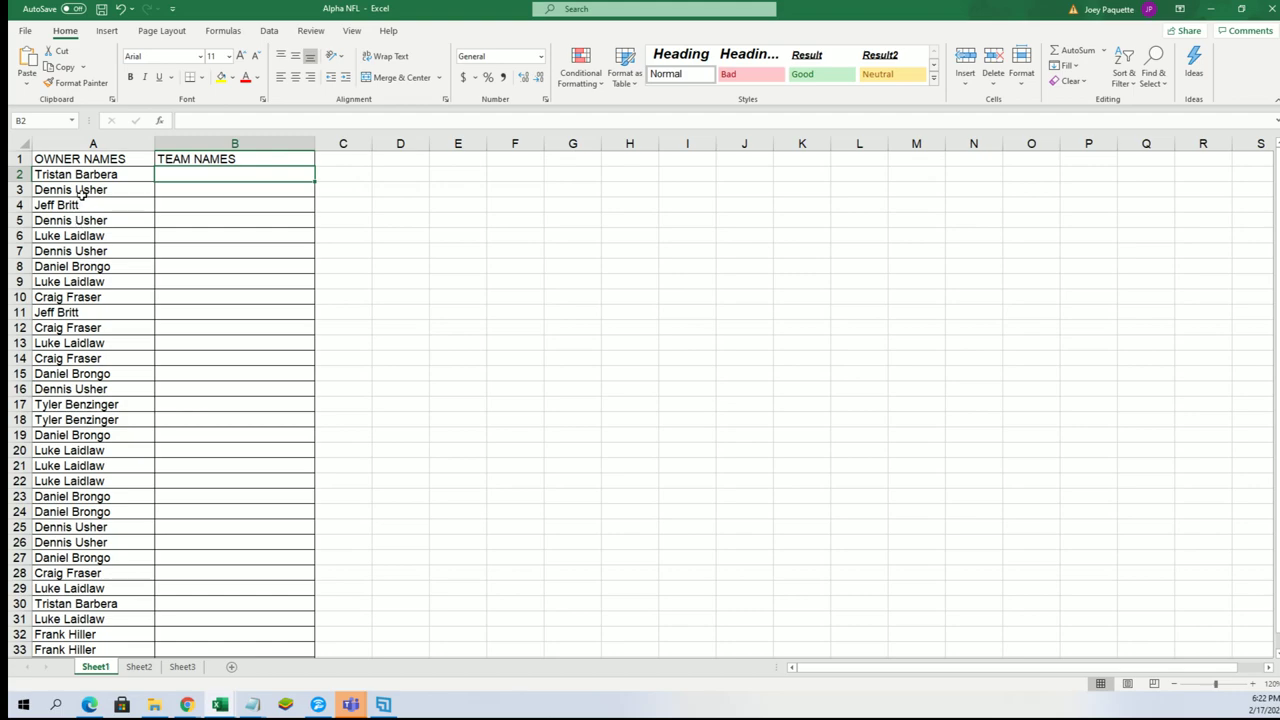
# Step: Return to random.org in the browser and open a blank List Randomizer form
pyautogui.click(1210, 8)
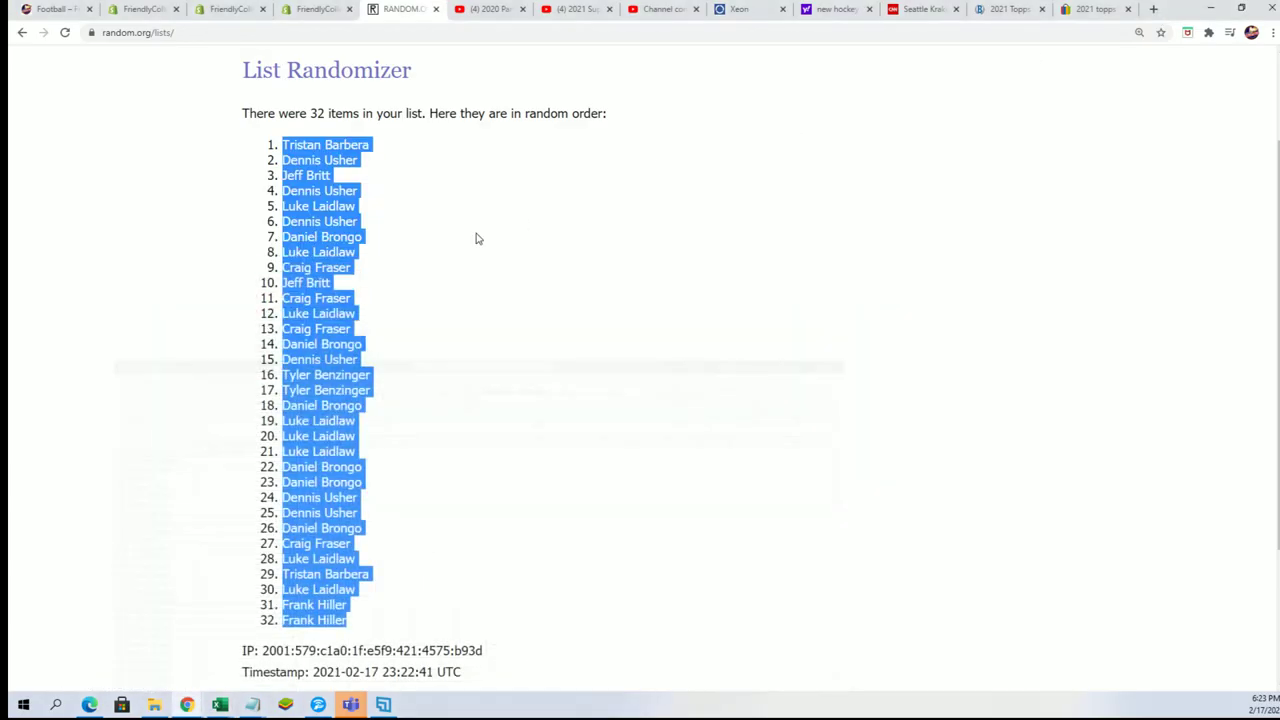
pyautogui.scroll(2, 477, 237)
pyautogui.click(483, 99)
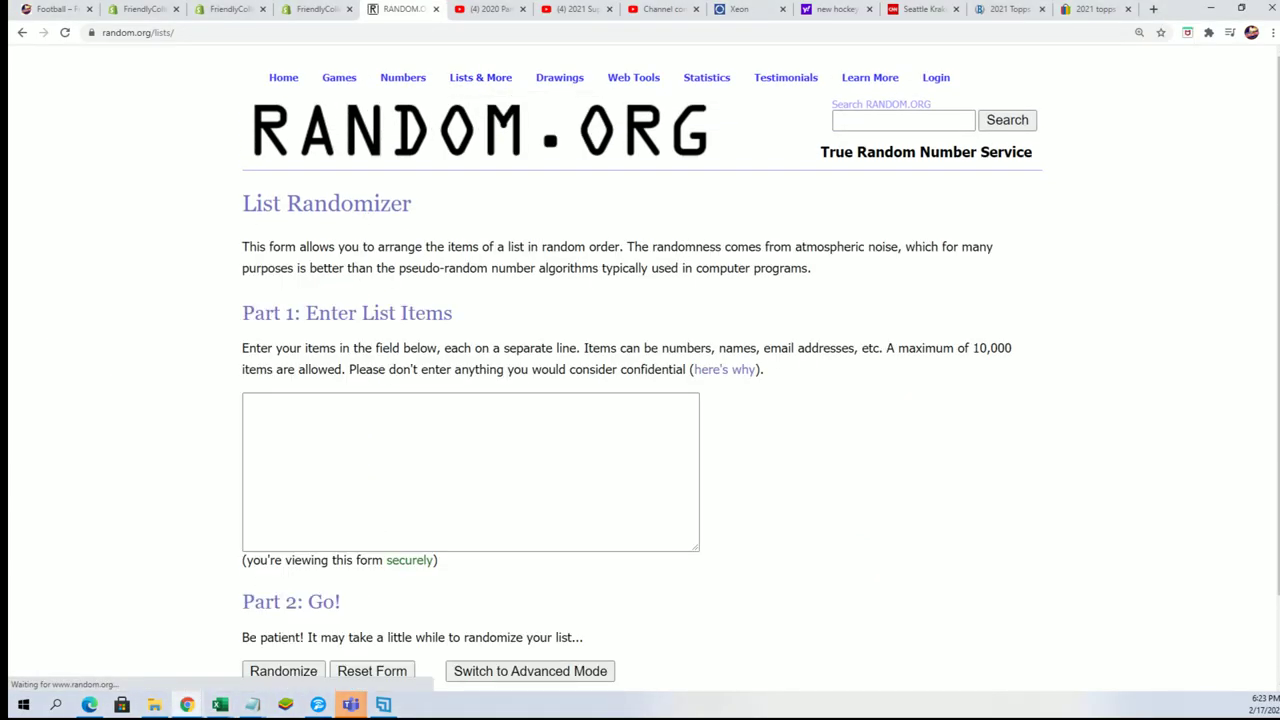
# Step: Copy the NFL team list, Arizona Cardinals through Washington Redskins, from Notepad into the List Randomizer's items field
pyautogui.hotkey('alt', 'Tab')
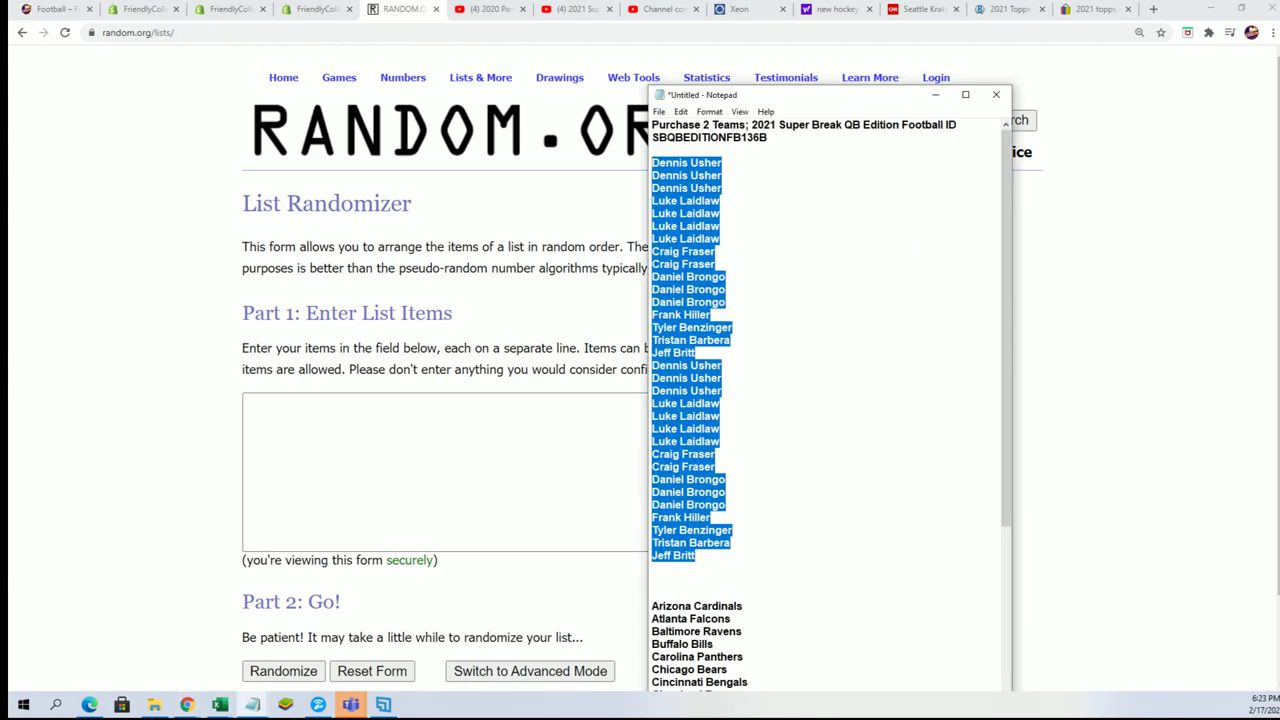
pyautogui.moveTo(838, 54); pyautogui.dragTo(838, 1)
pyautogui.scroll(-7, 846, 440)
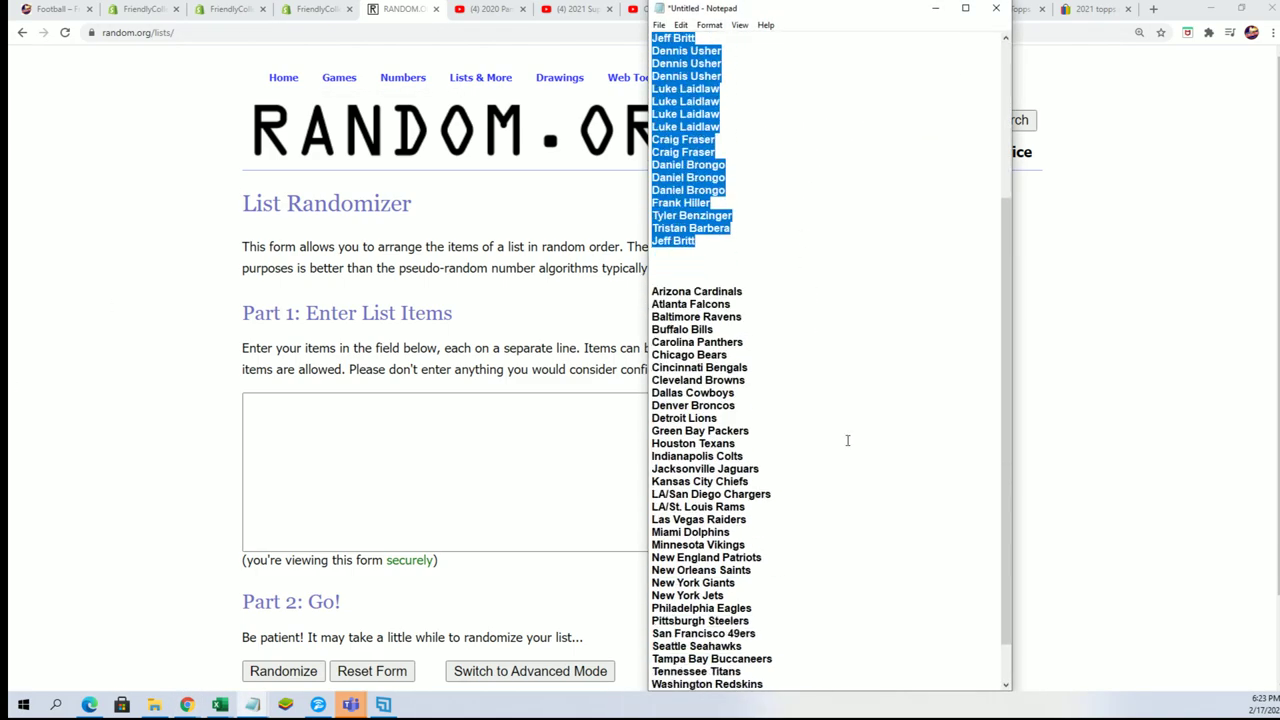
pyautogui.moveTo(797, 635); pyautogui.dragTo(652, 241)
pyautogui.rightClick(698, 281)
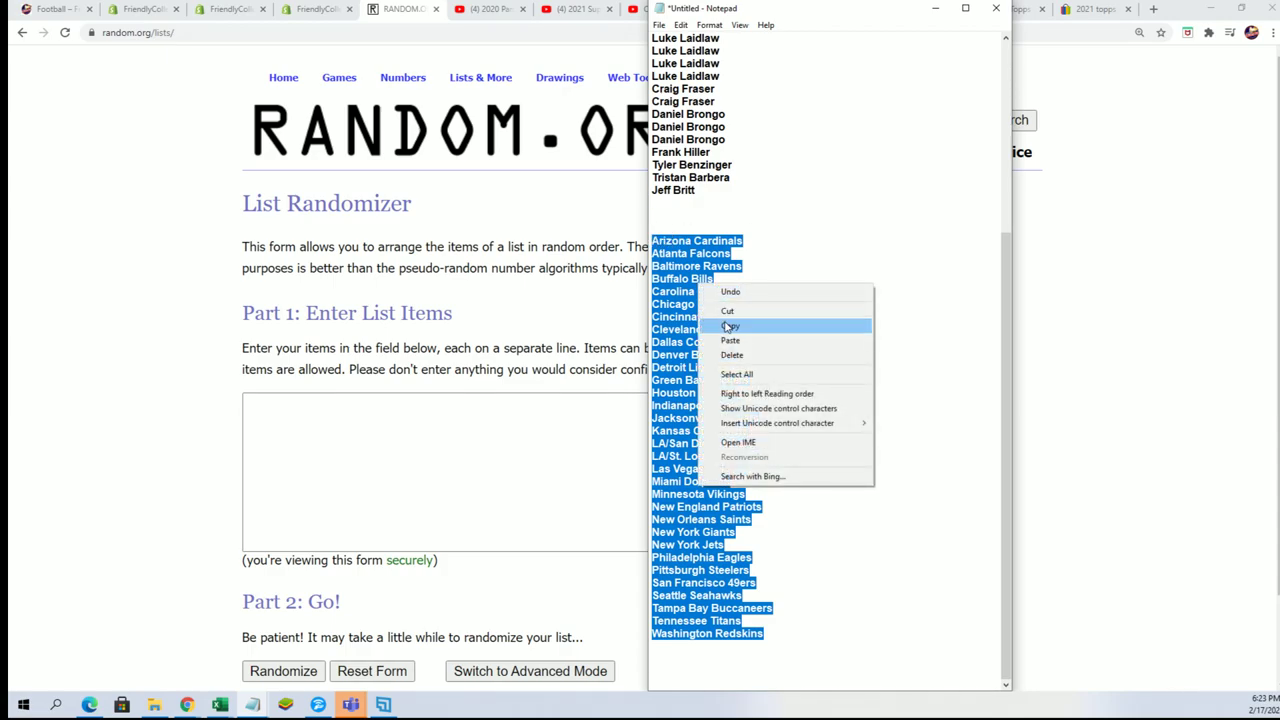
pyautogui.click(728, 328)
pyautogui.click(321, 405)
pyautogui.rightClick(314, 406)
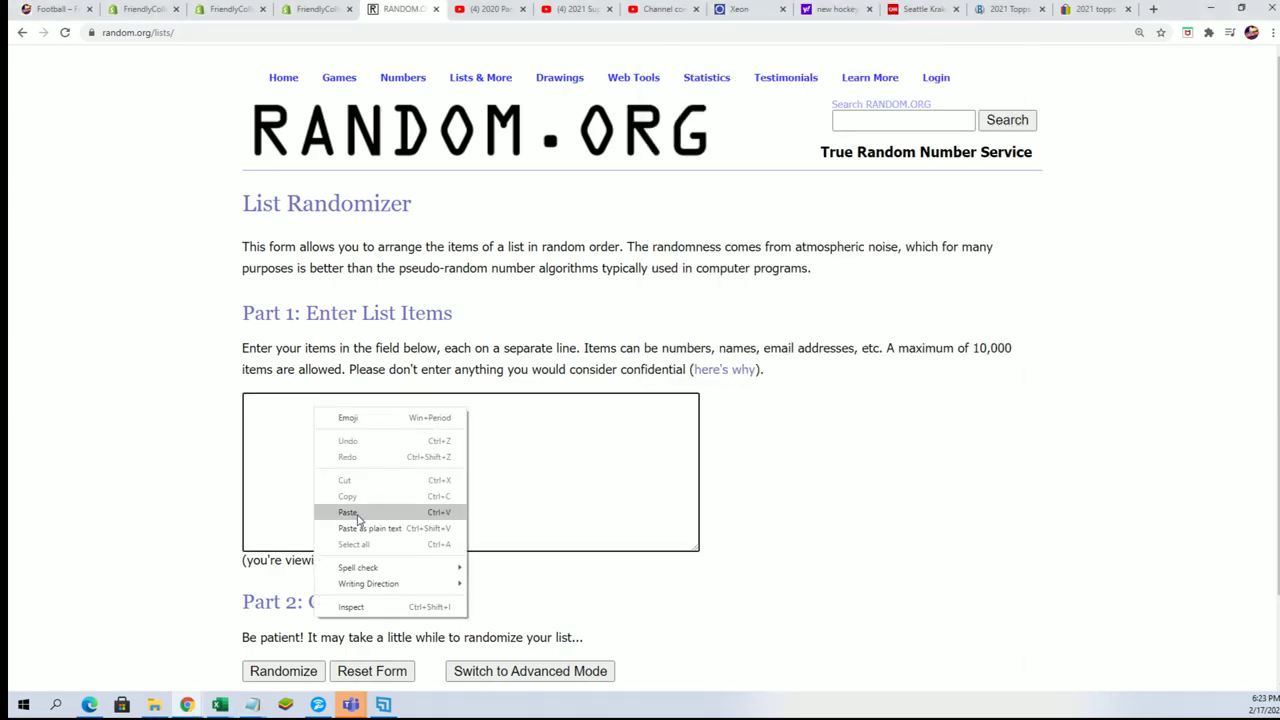
pyautogui.click(361, 516)
# Step: Randomize the pasted NFL team list seven times in the List Randomizer
pyautogui.scroll(-1, 452, 566)
pyautogui.click(260, 572)
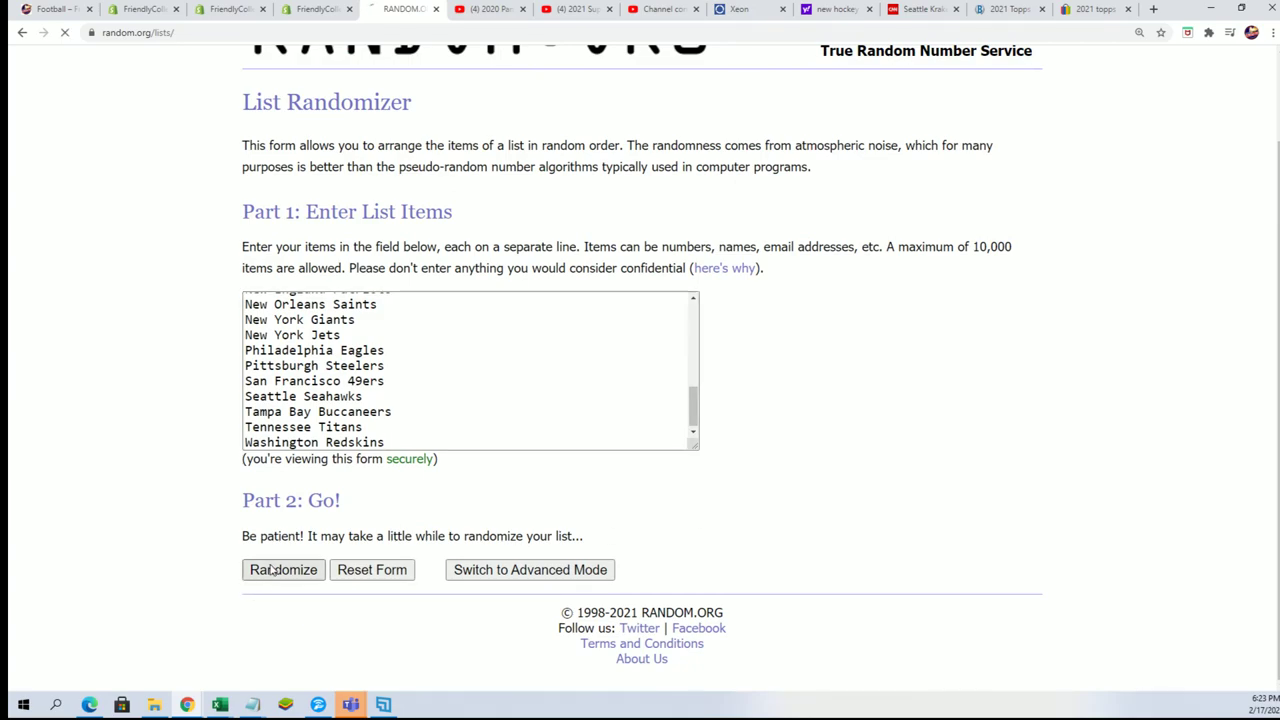
pyautogui.click(256, 570)
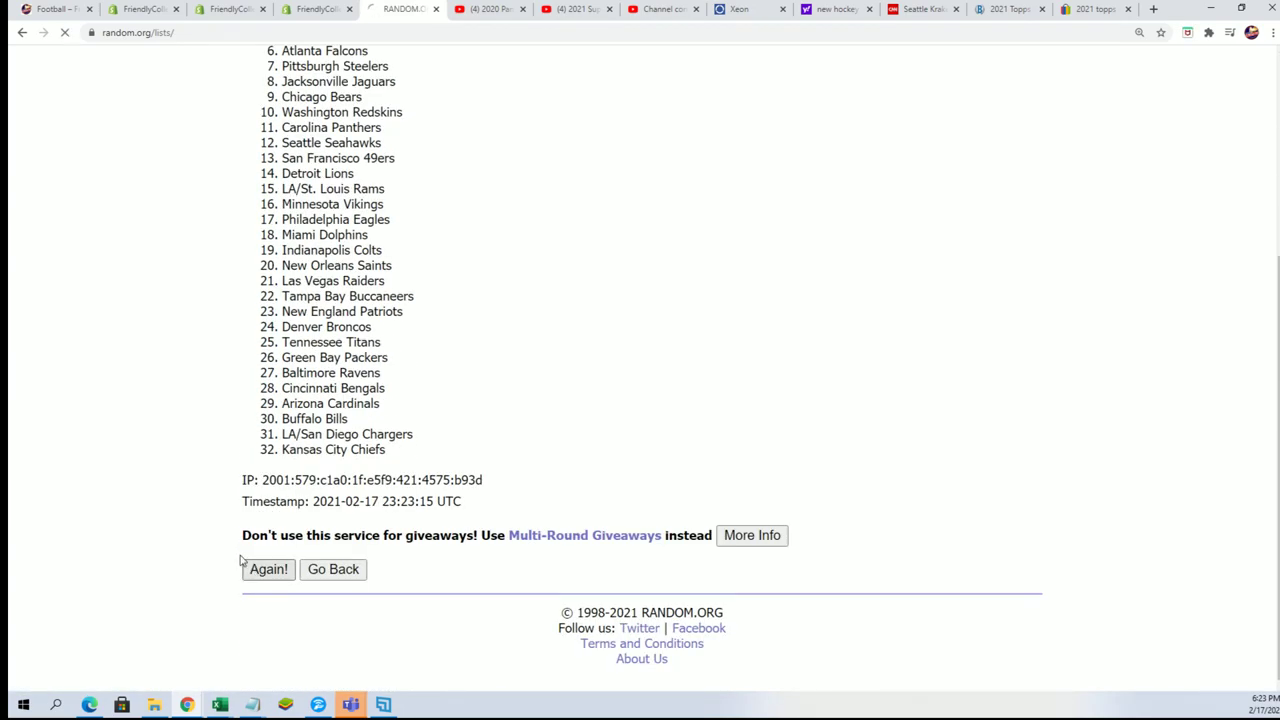
pyautogui.click(262, 570)
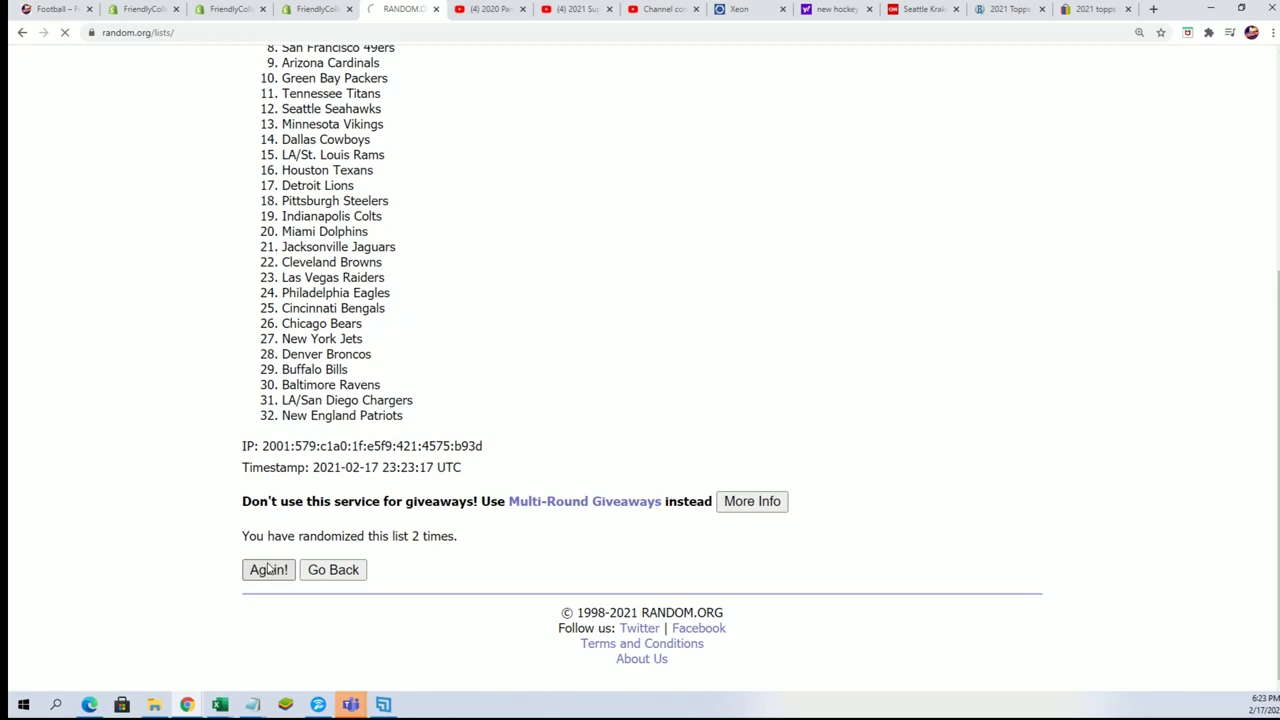
pyautogui.click(268, 572)
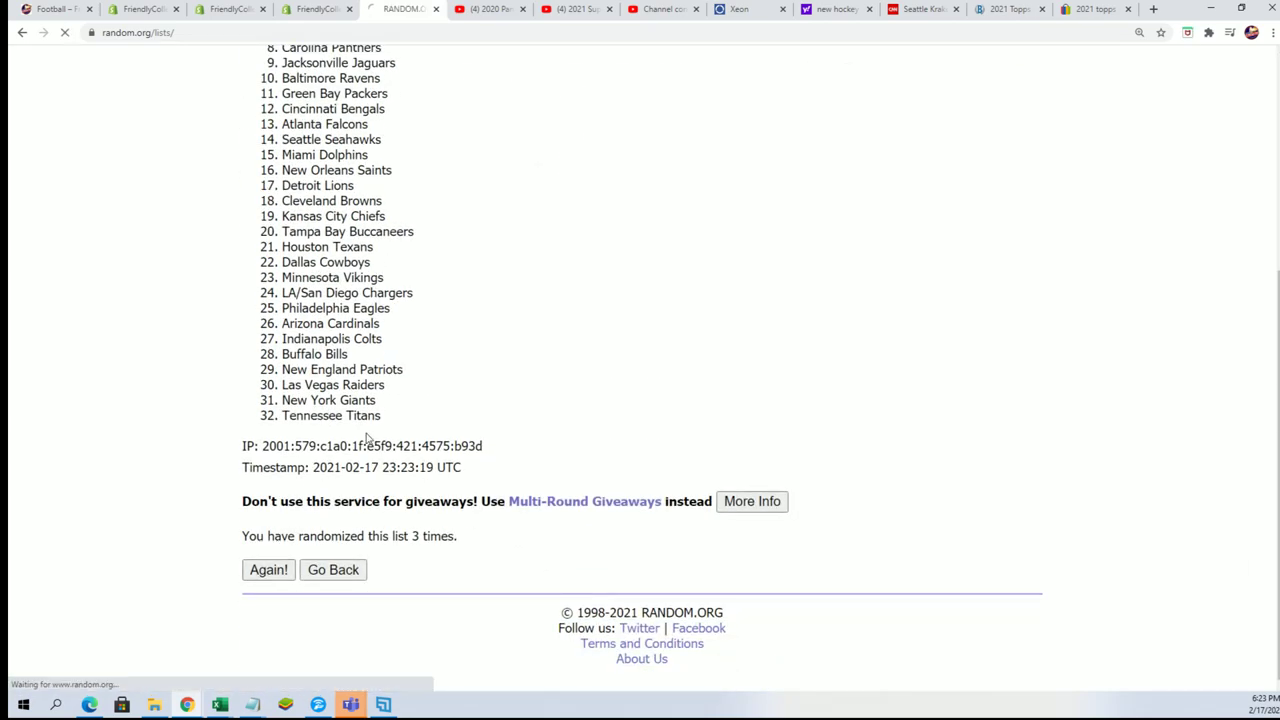
pyautogui.click(290, 572)
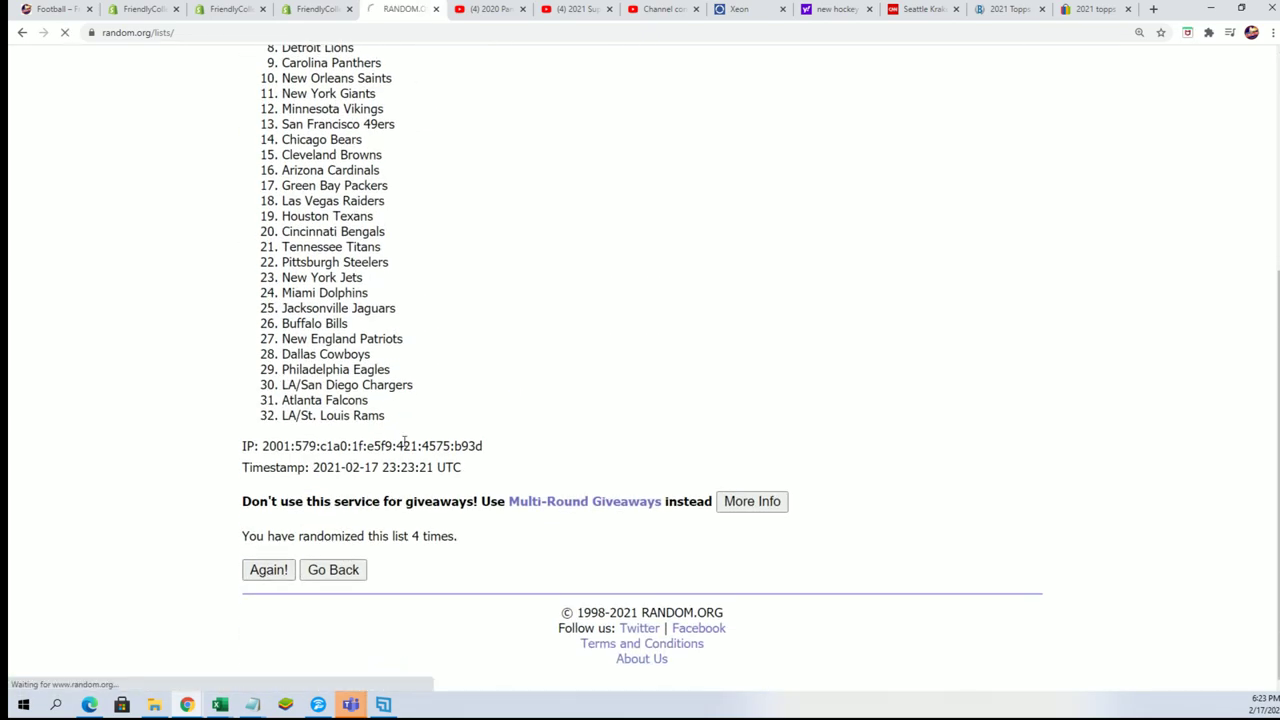
pyautogui.click(280, 574)
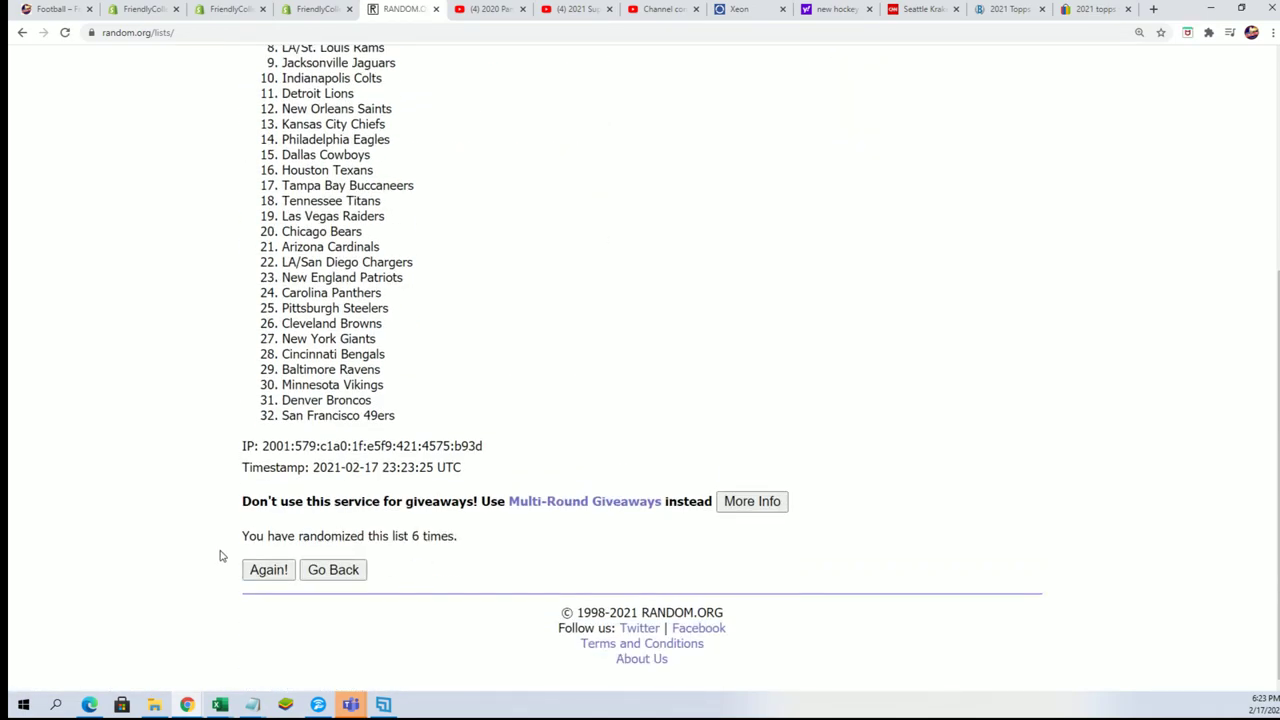
pyautogui.click(268, 570)
# Step: Copy all 32 teams from the randomized results and check how many times the list was randomized
pyautogui.scroll(-2, 336, 175)
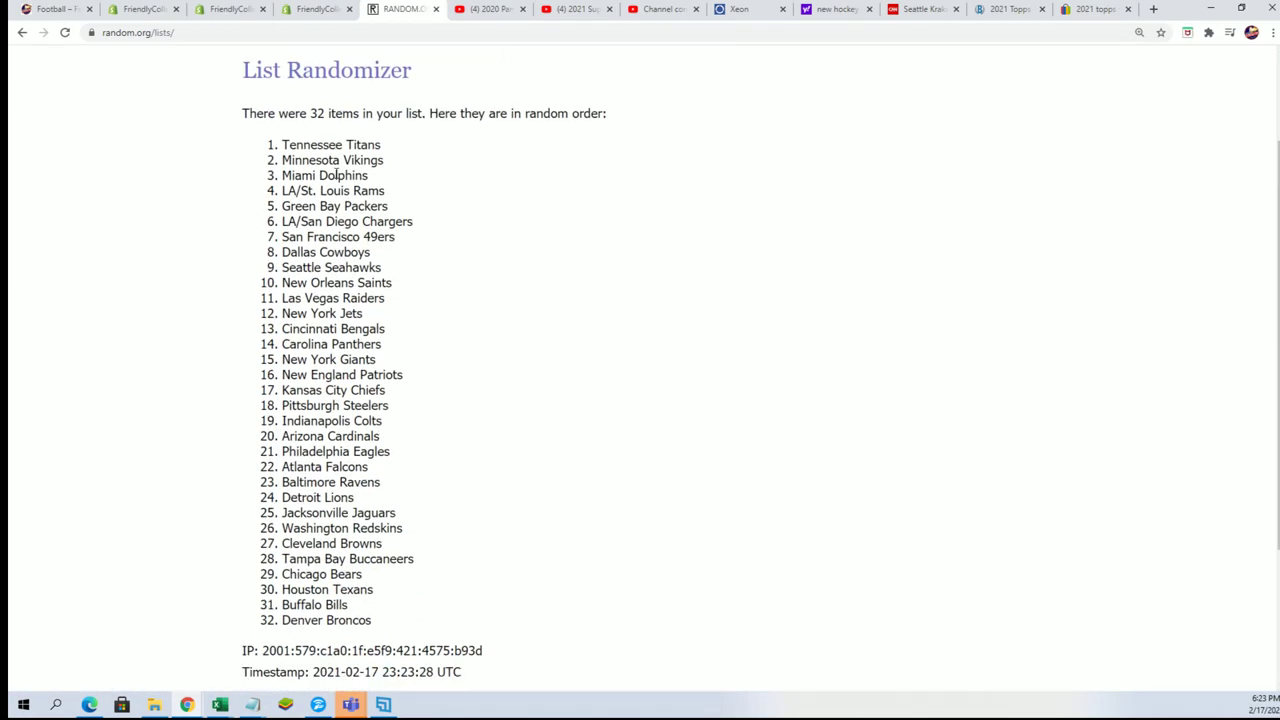
pyautogui.moveTo(270, 144)
pyautogui.mouseDown()
pyautogui.moveTo(390, 455)
pyautogui.moveTo(431, 620)
pyautogui.moveTo(372, 569)
pyautogui.moveTo(300, 222)
pyautogui.moveTo(271, 149)
pyautogui.mouseUp()
pyautogui.rightClick(321, 149)
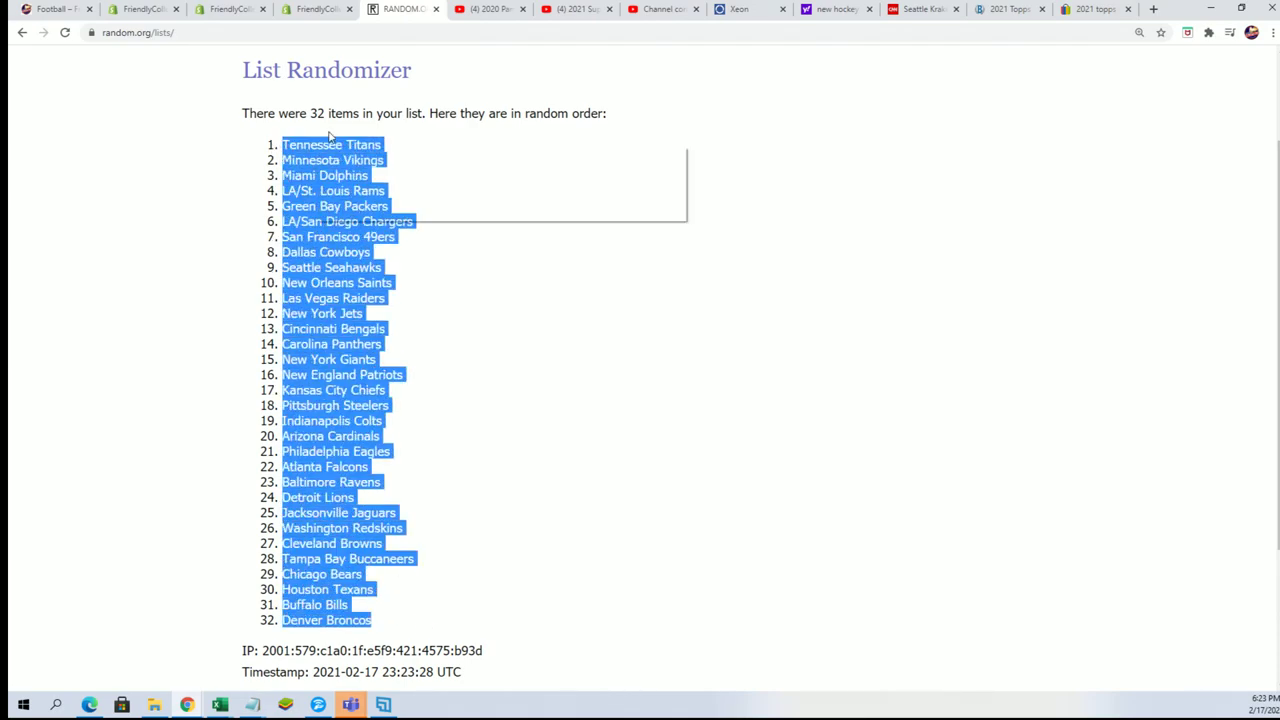
pyautogui.click(349, 156)
pyautogui.scroll(-2, 410, 314)
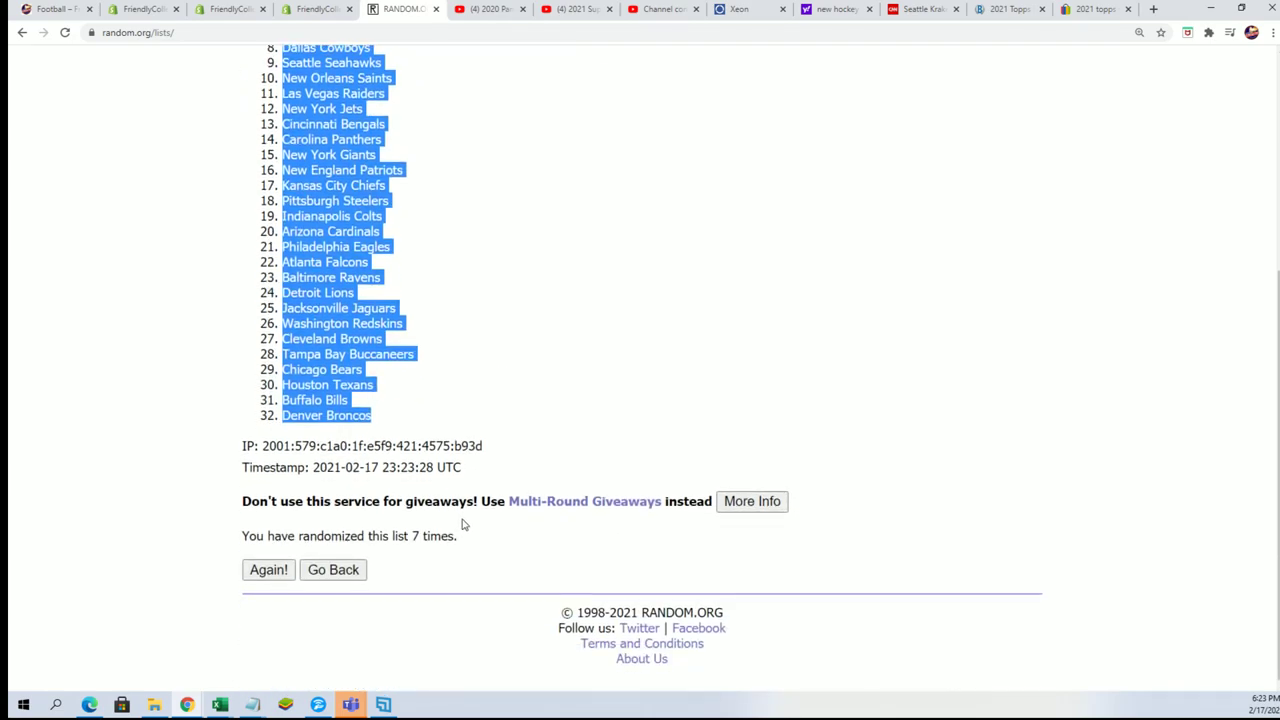
pyautogui.scroll(1, 463, 523)
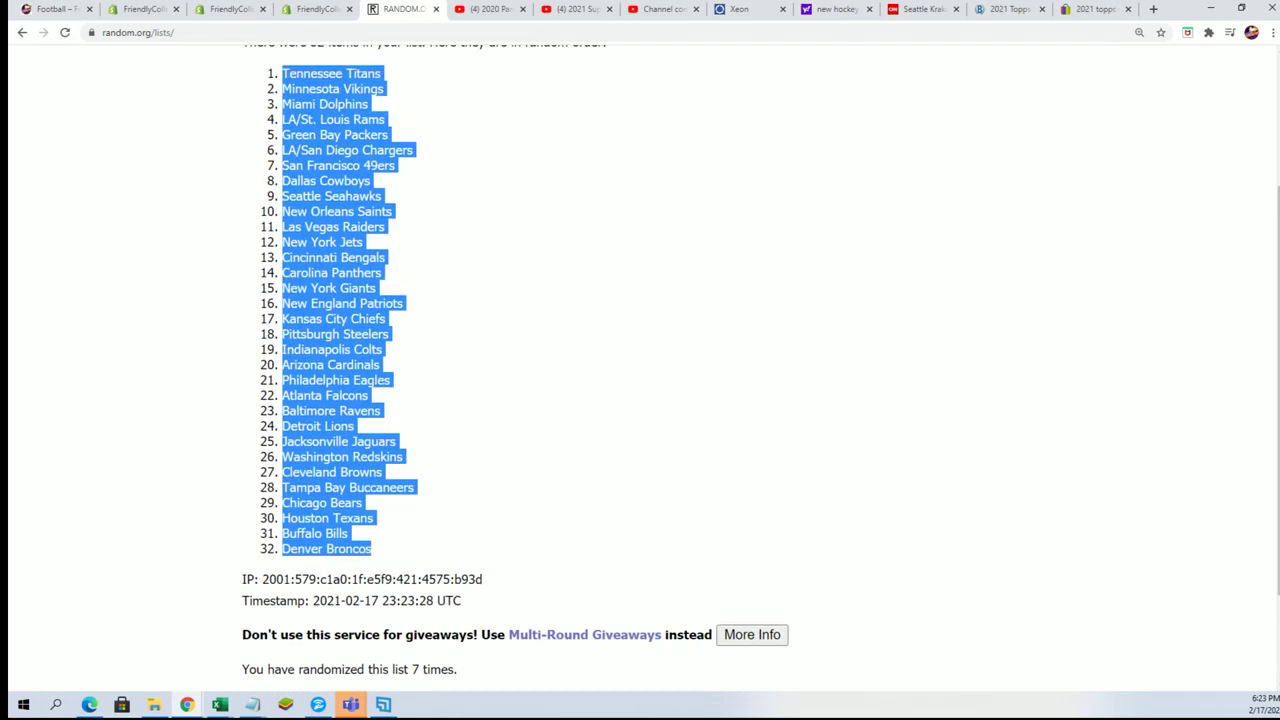
# Step: Switch to the Alpha NFL workbook in Excel and paste the teams as text under TEAM NAMES from cell B2
pyautogui.hotkey('alt', 'Tab')
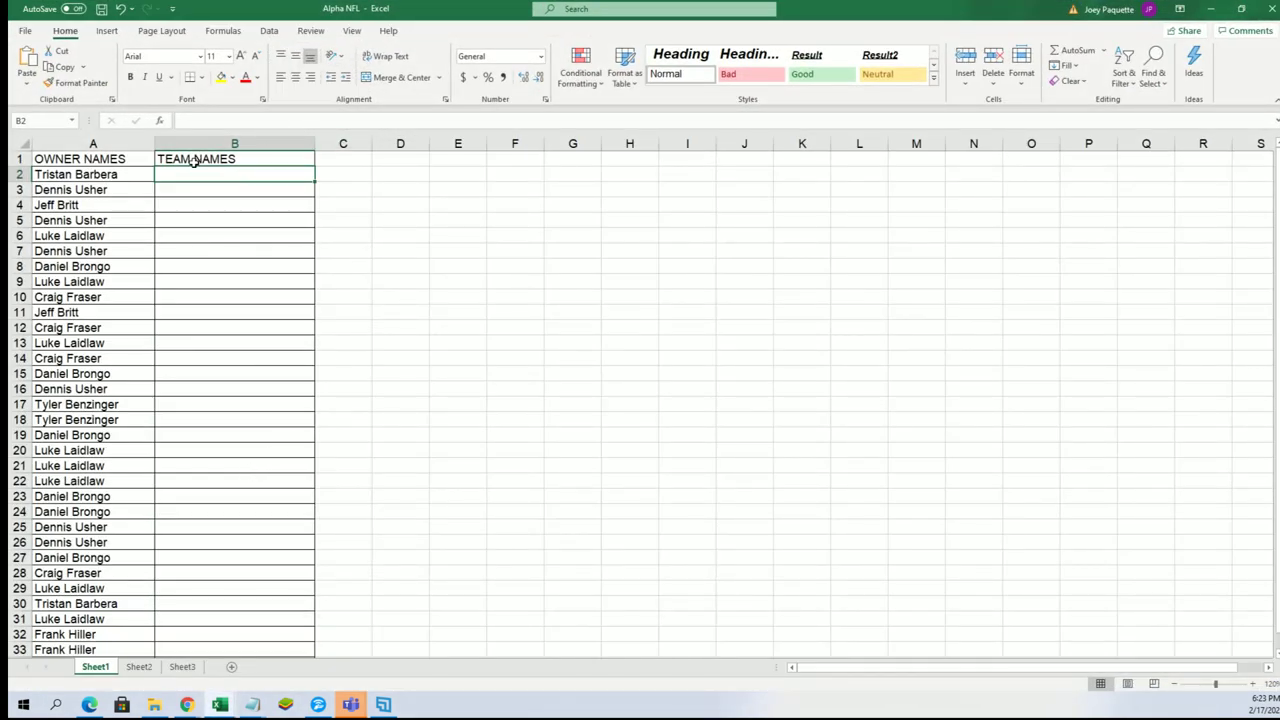
pyautogui.rightClick(170, 172)
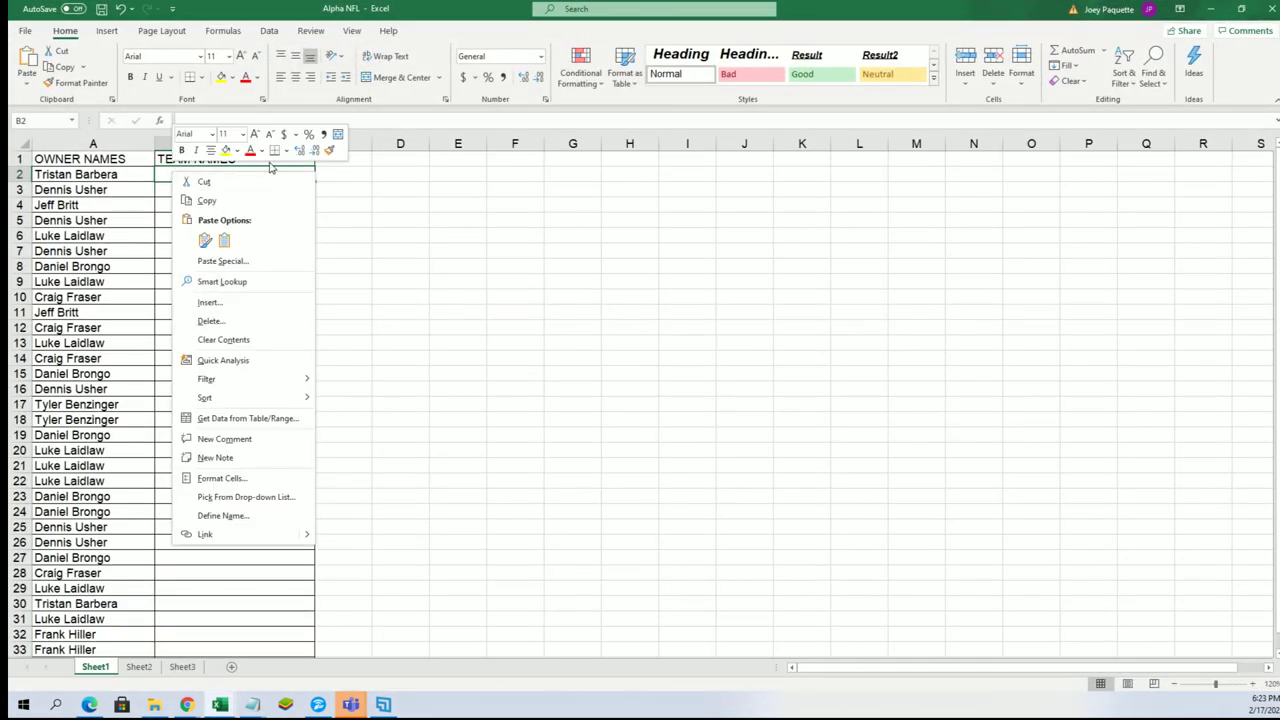
pyautogui.press('Escape')
pyautogui.hotkey('ctrl', 'alt', 'v')
pyautogui.click(115, 193)
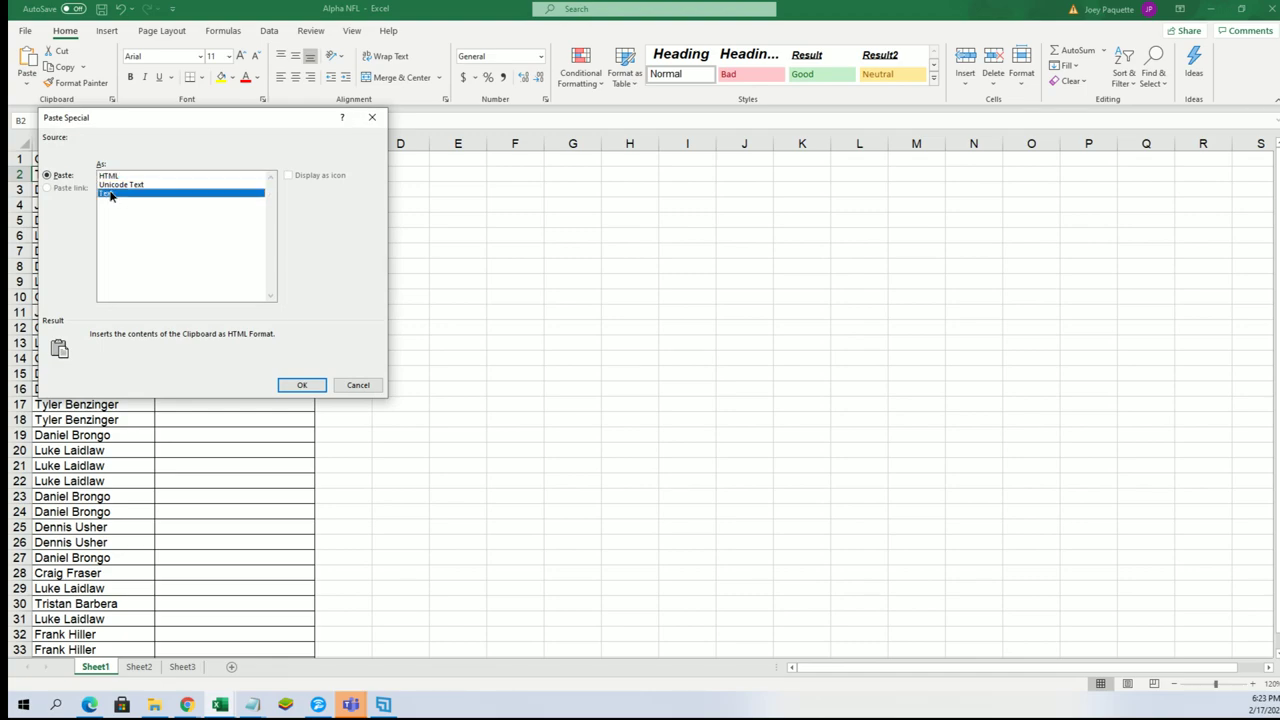
pyautogui.click(302, 385)
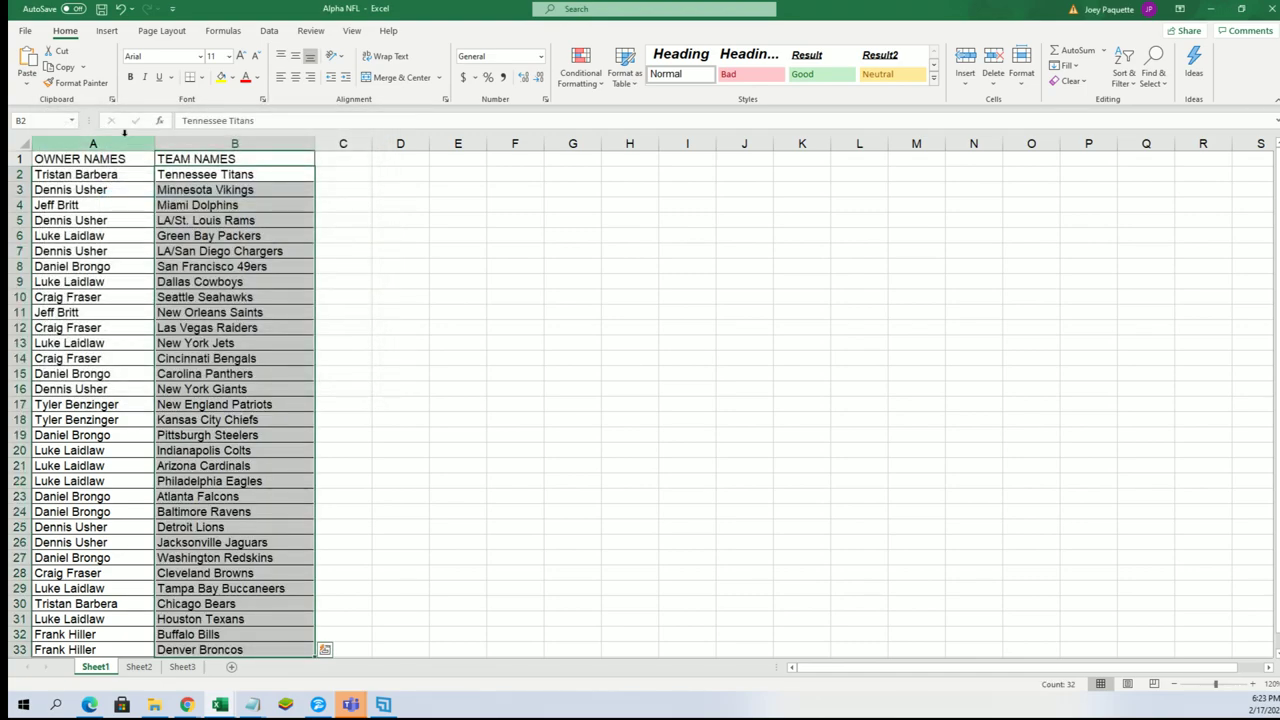
# Step: Narrow the OWNER NAMES column to fit its contents and review the owner and team pairings
pyautogui.click(145, 143)
pyautogui.moveTo(151, 137); pyautogui.dragTo(126, 140)
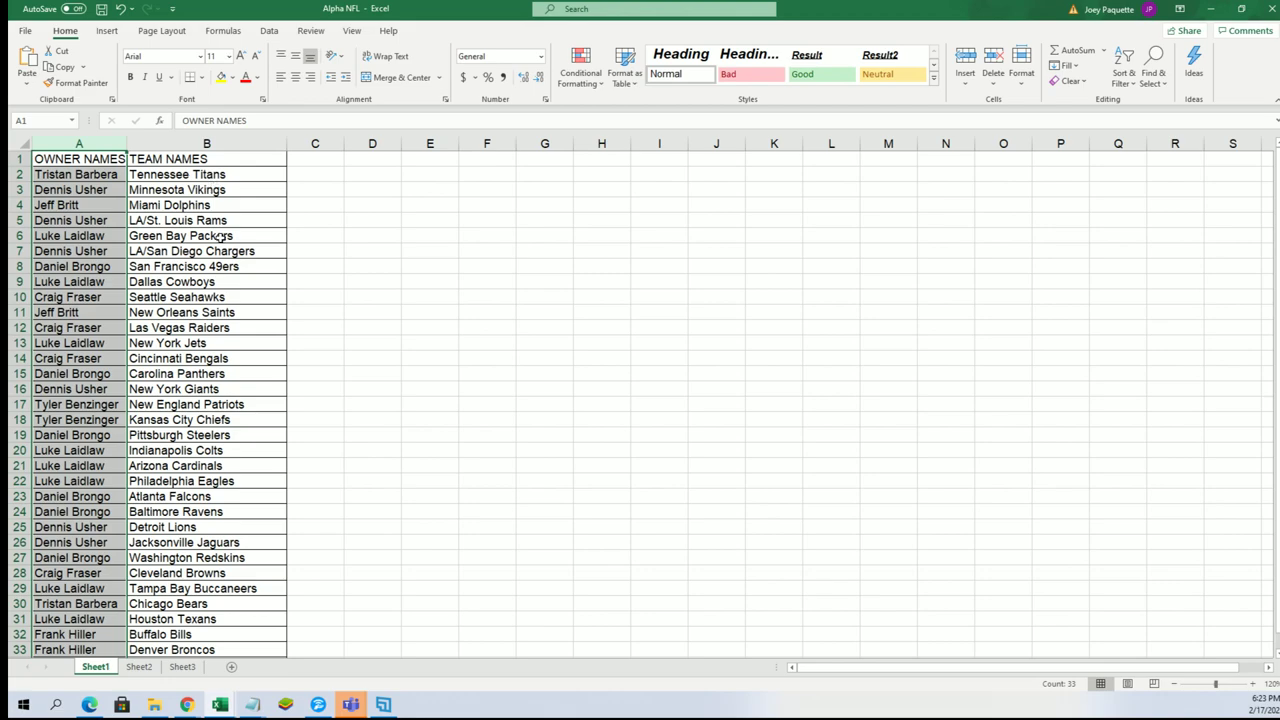
pyautogui.click(176, 205)
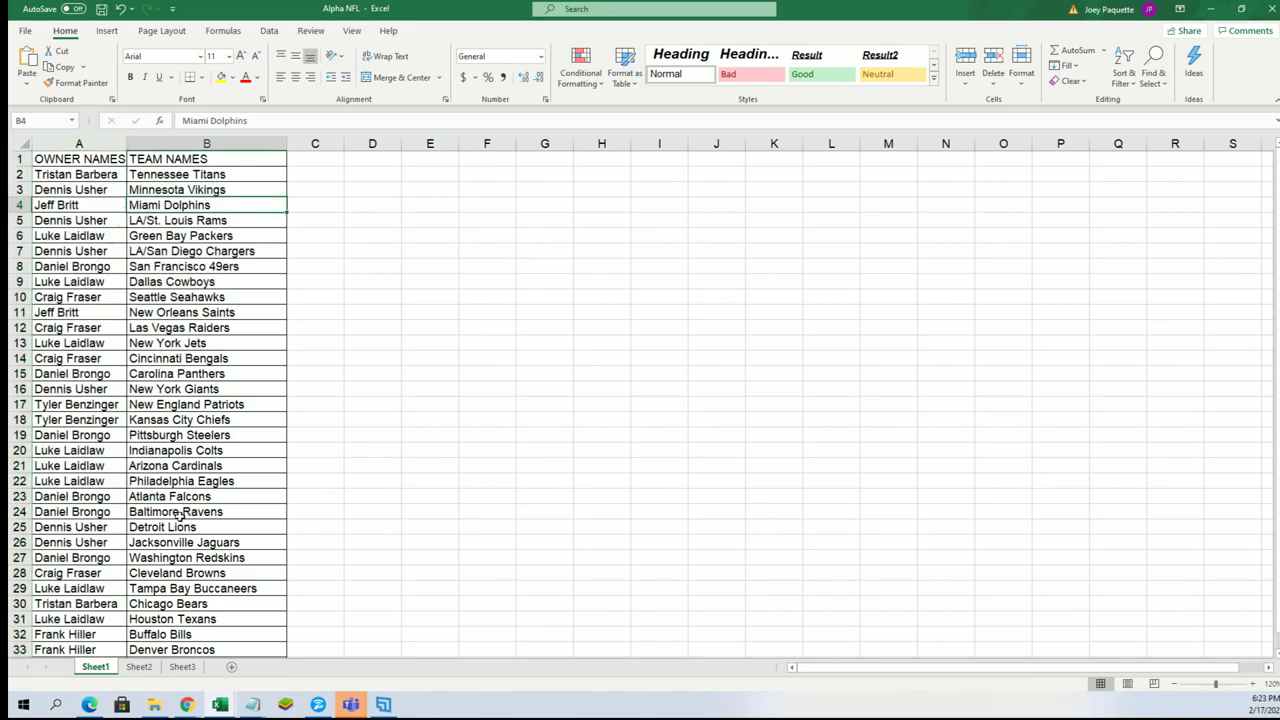
pyautogui.click(154, 480)
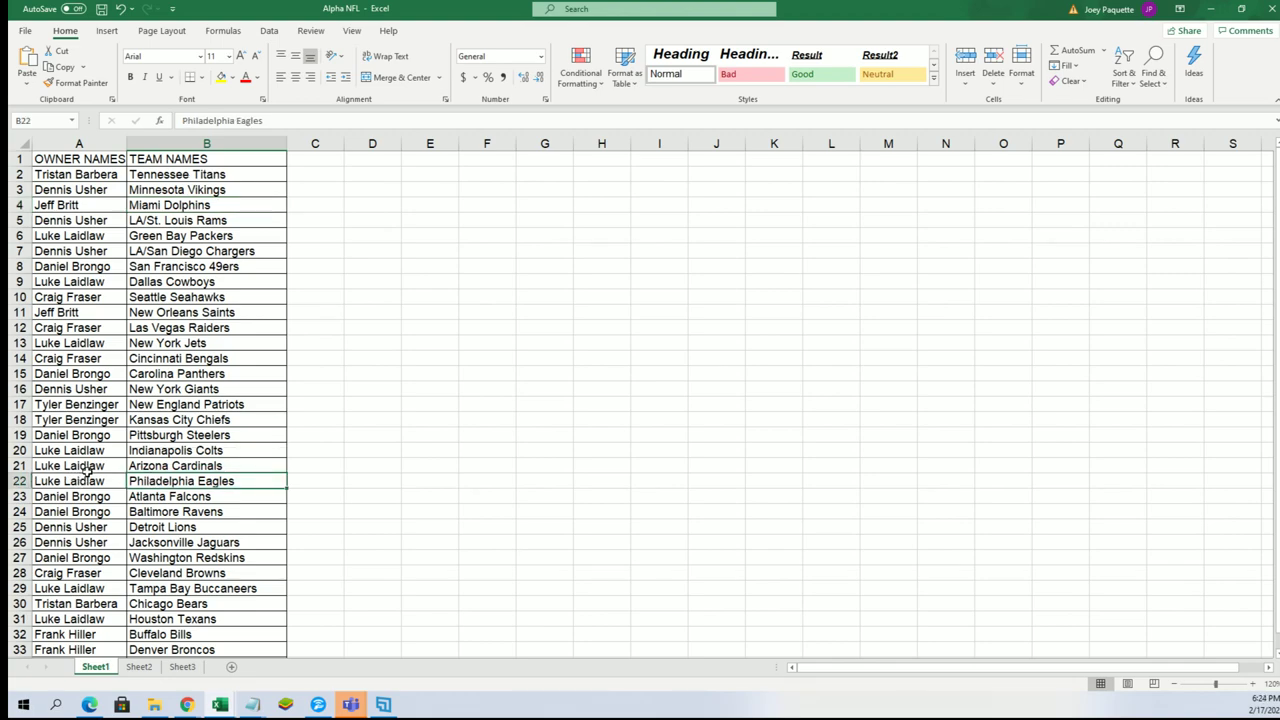
pyautogui.click(206, 390)
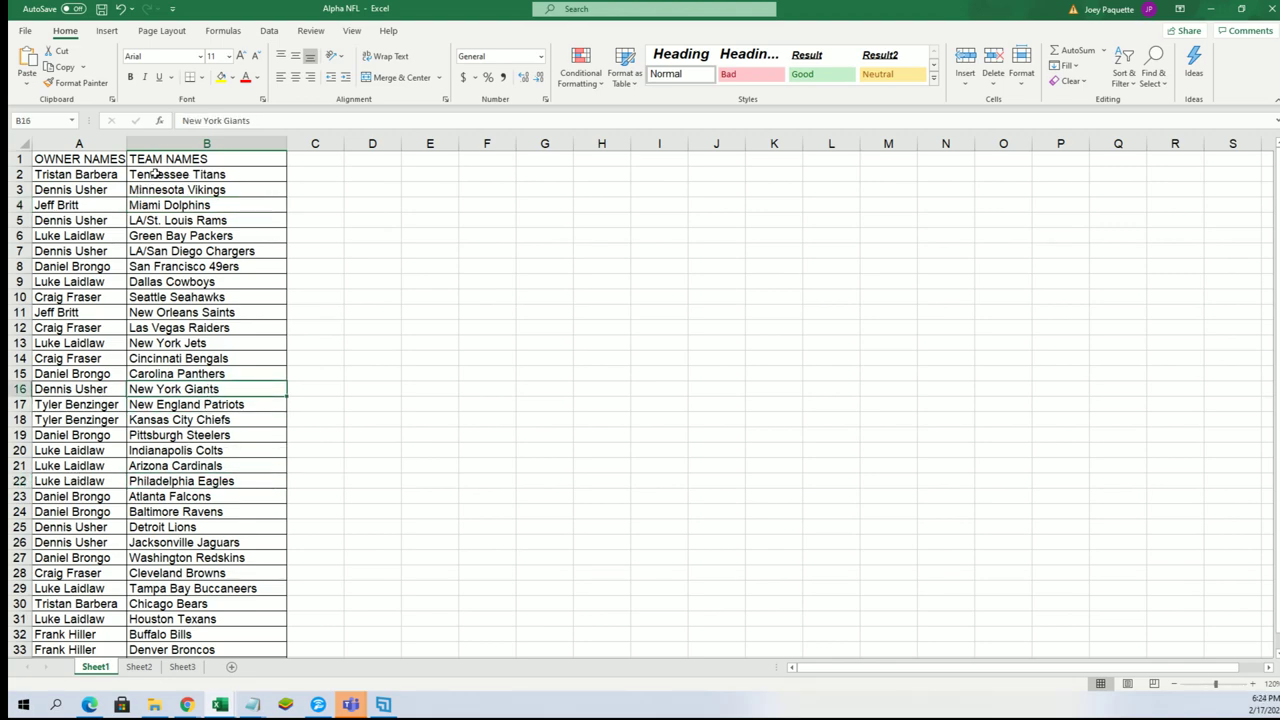